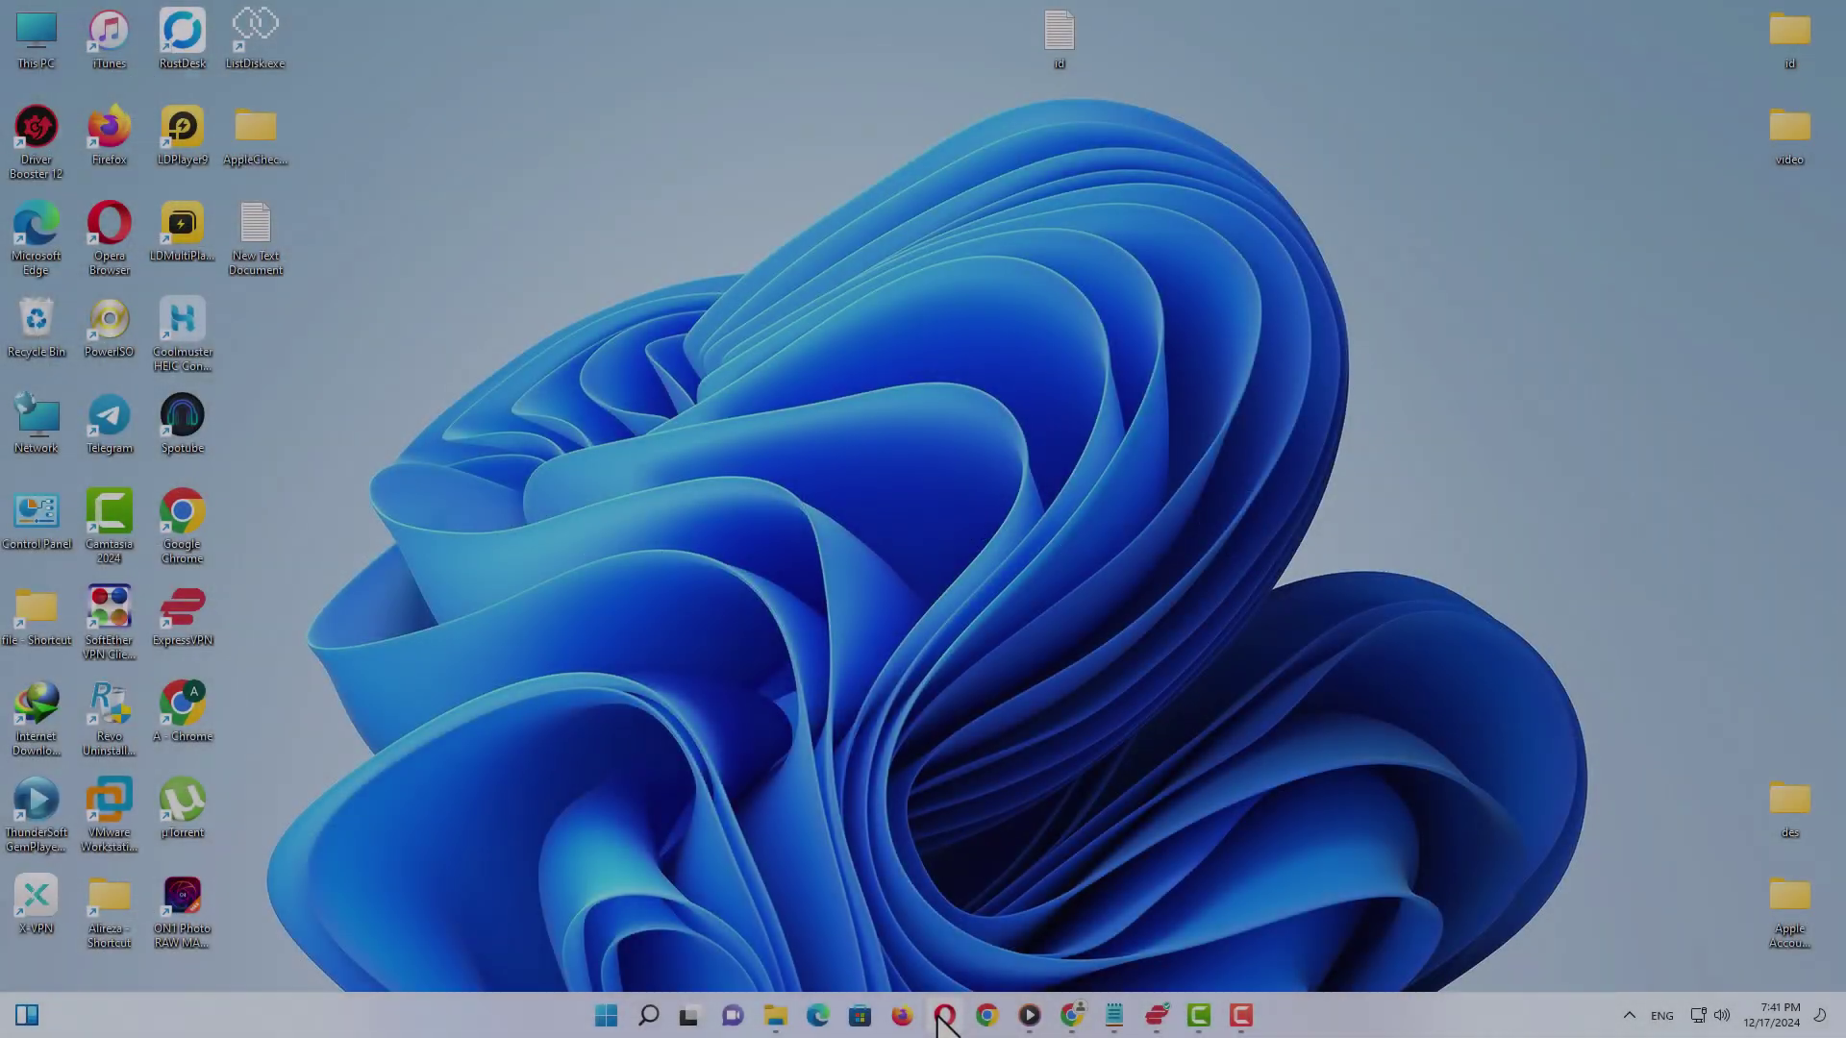
# Step: Launch Opera from the taskbar and enter account.apple.com in the address bar
pyautogui.click(944, 1015)
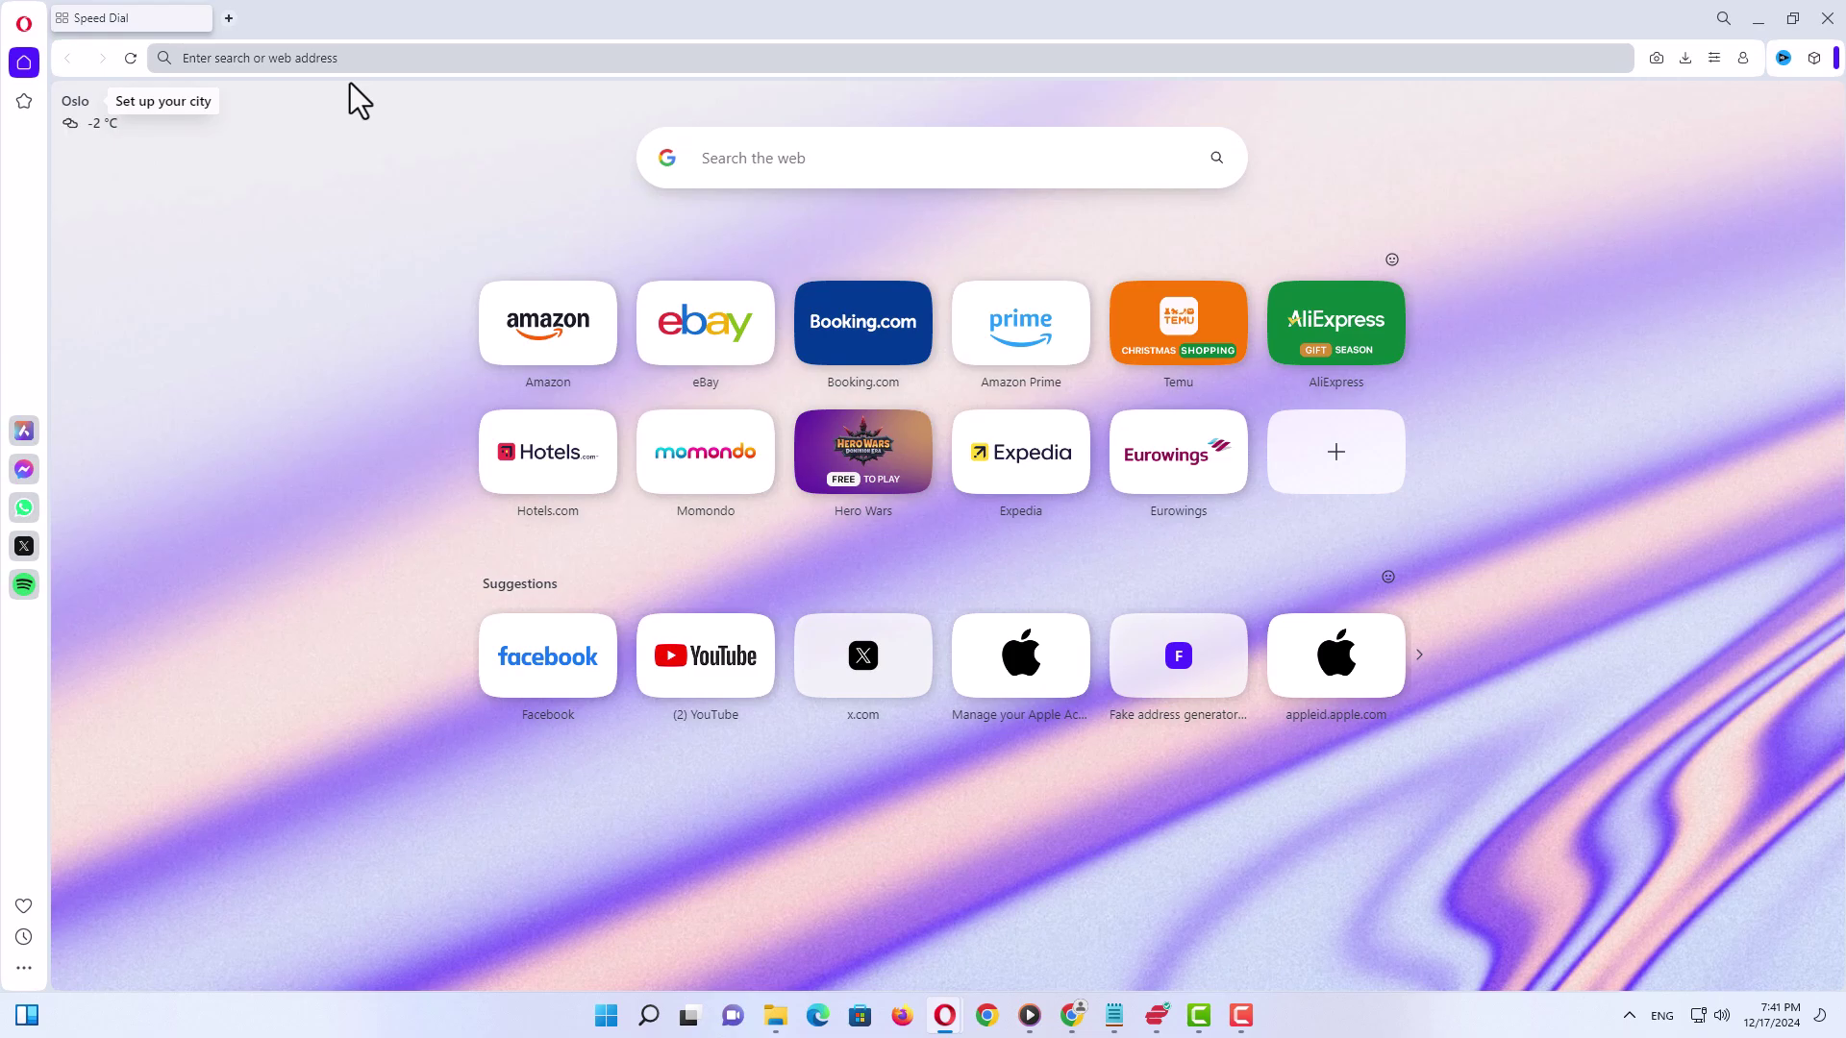
pyautogui.write('accou')
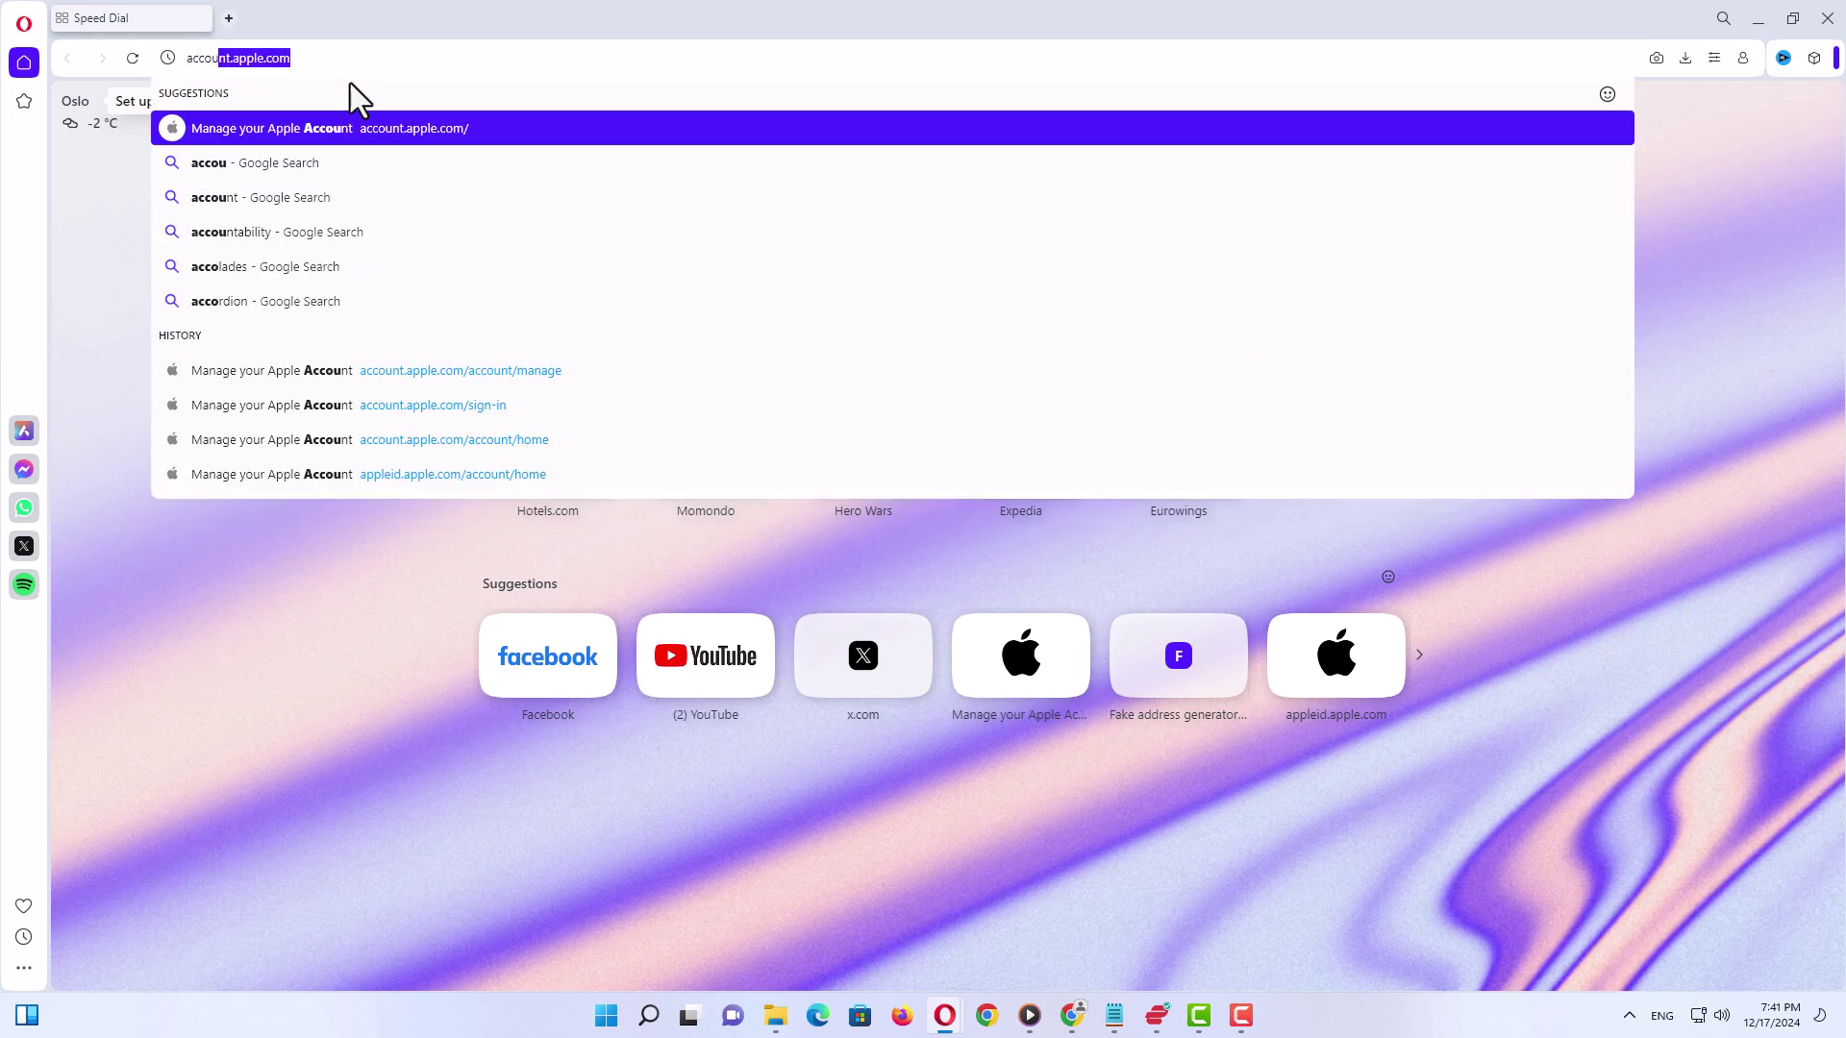
pyautogui.write('nt.')
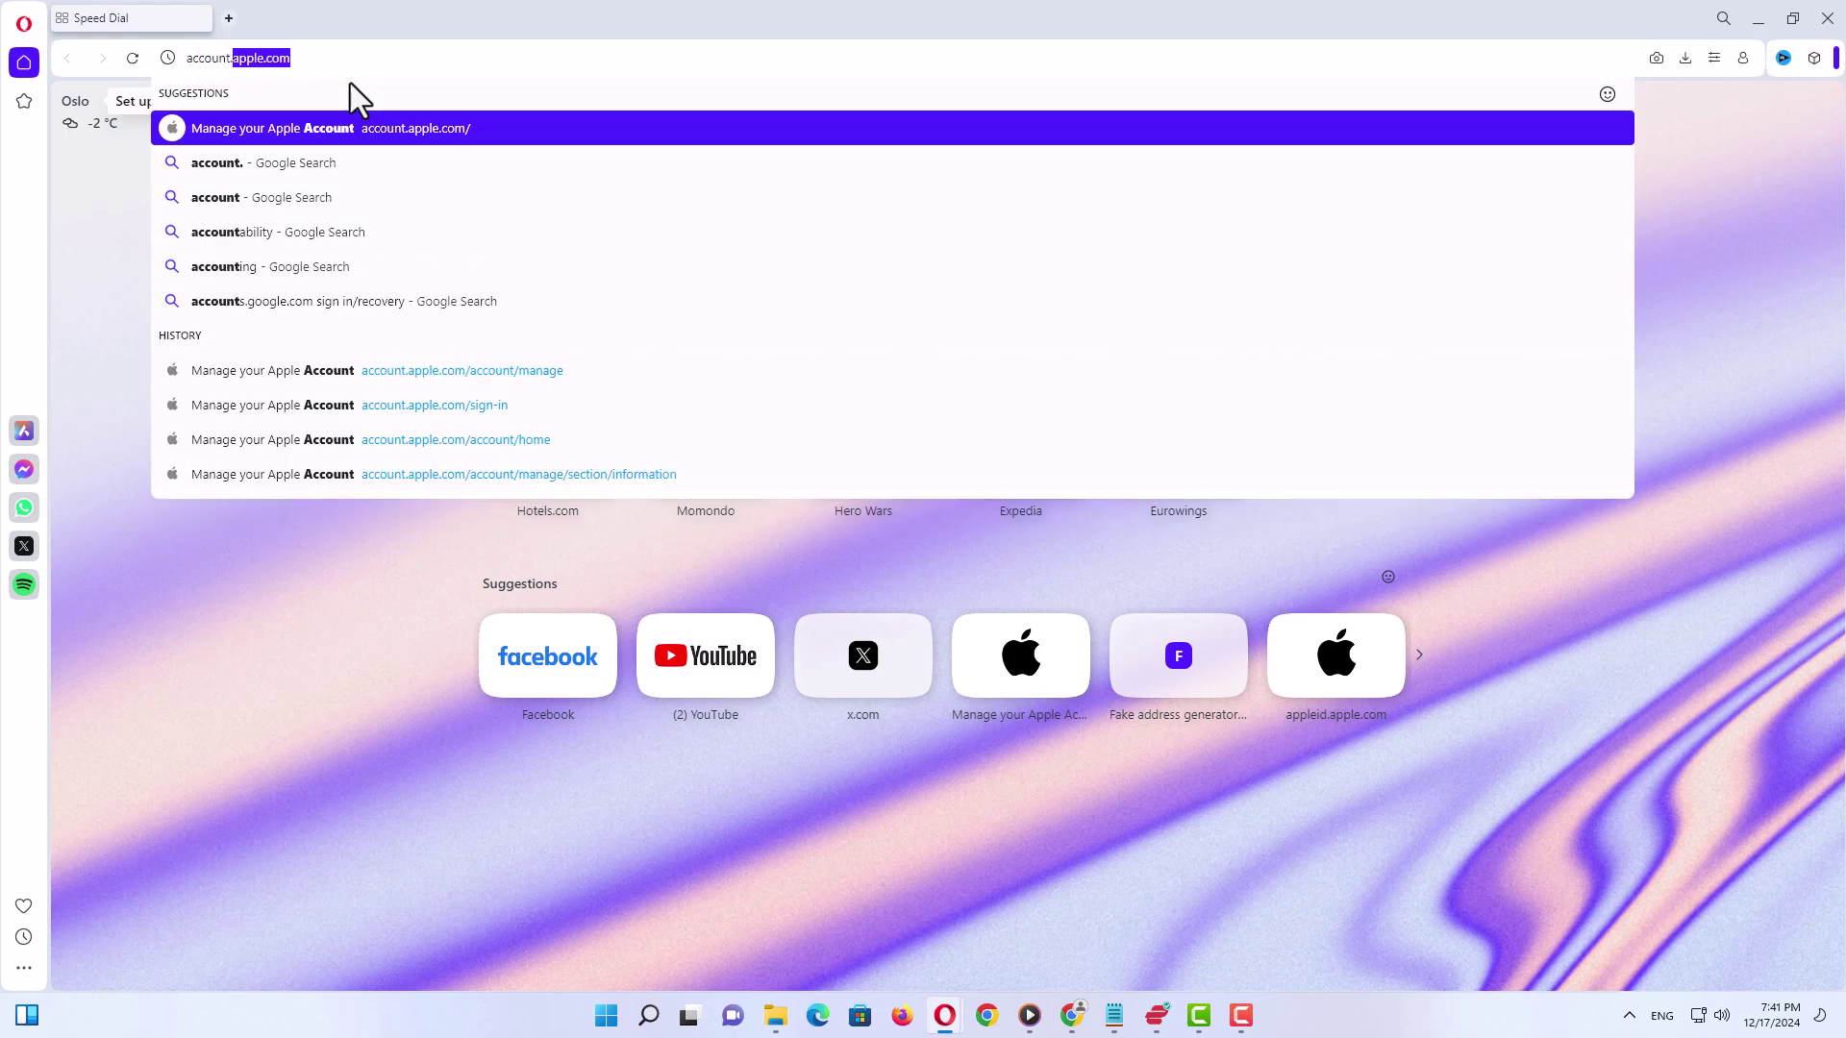
pyautogui.write('apple.co')
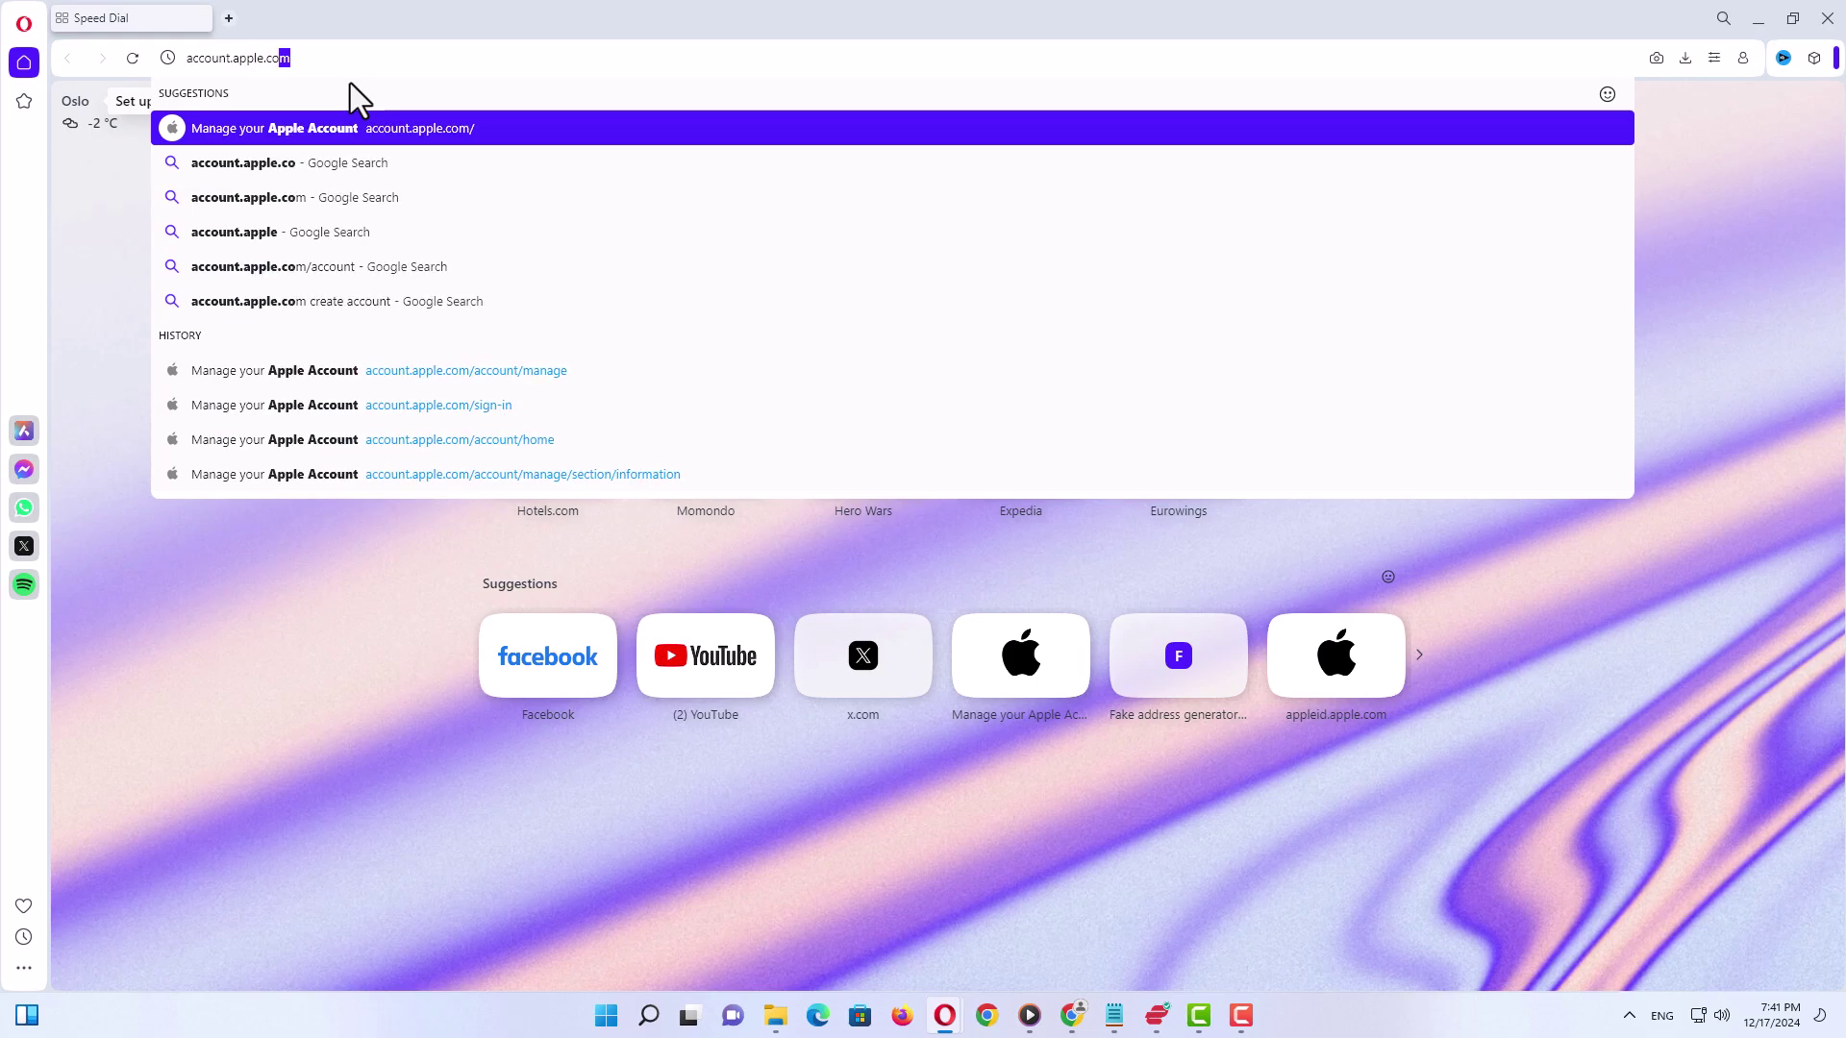
pyautogui.write('m')
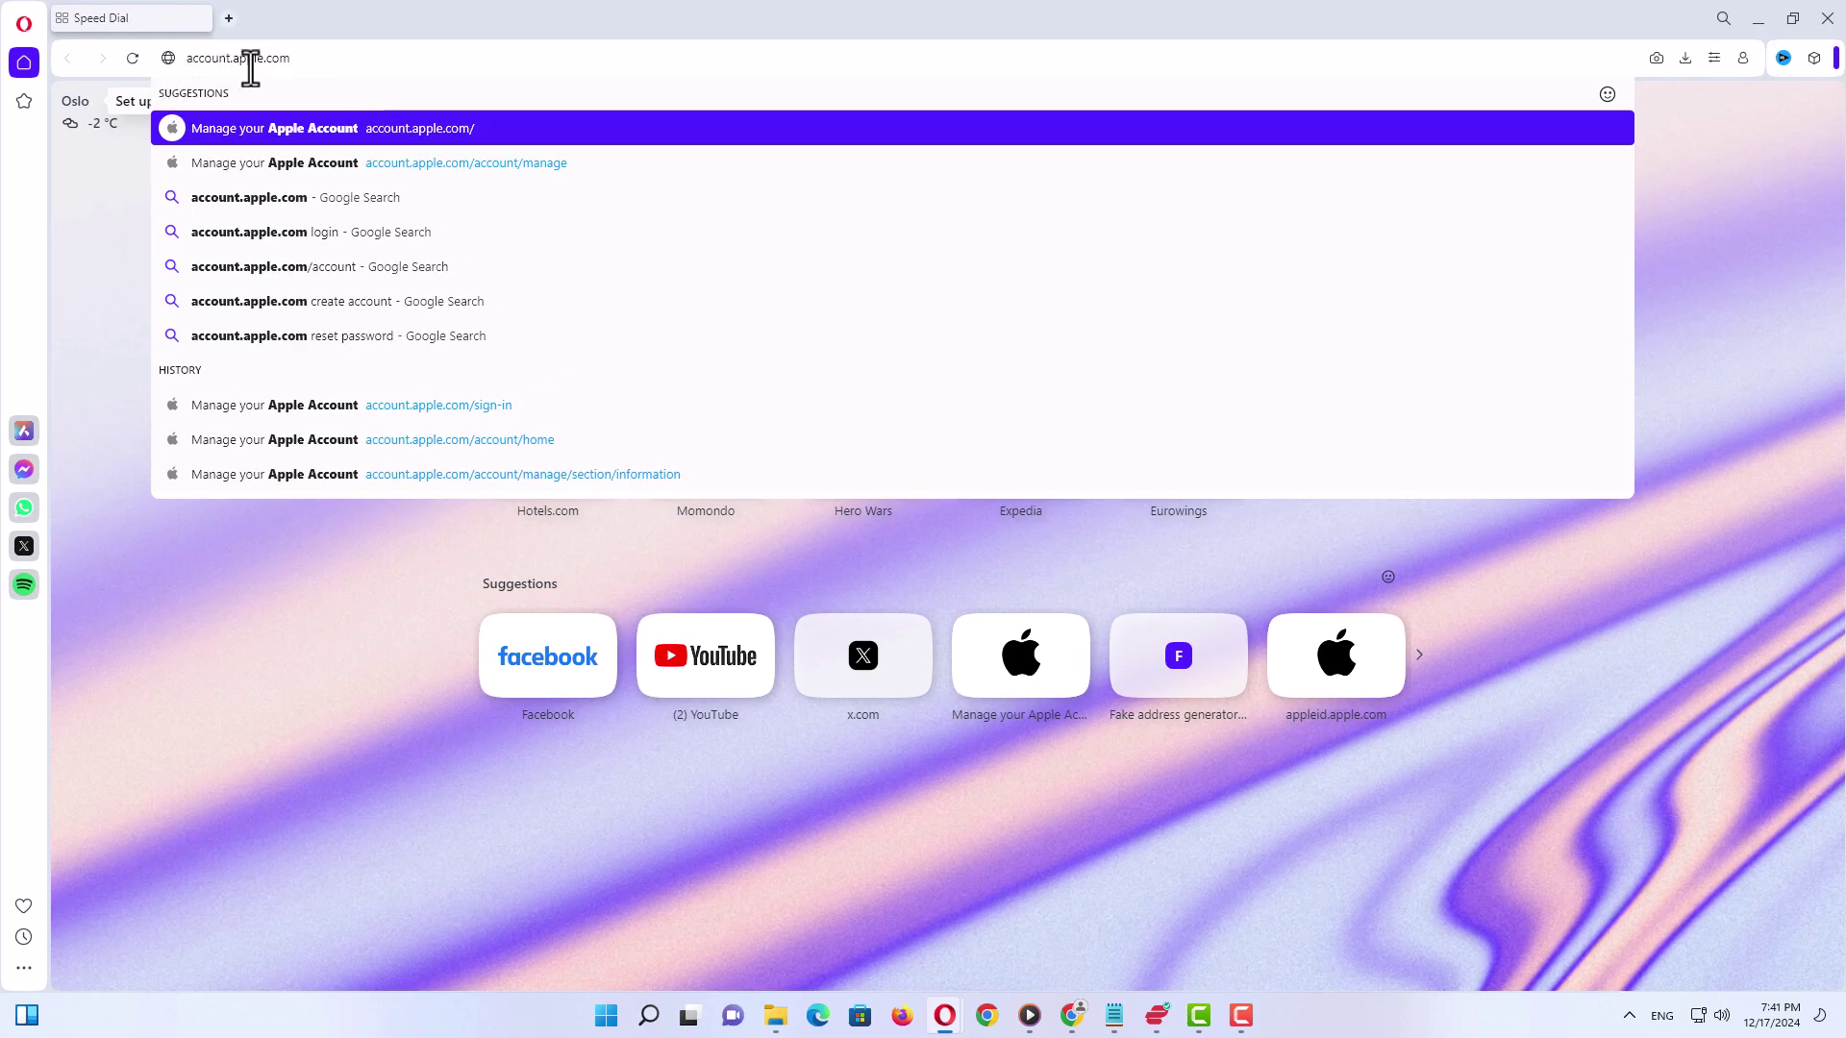
# Step: Go to the account.apple.com suggestion and open the Apple Account Sign In page
pyautogui.click(306, 118)
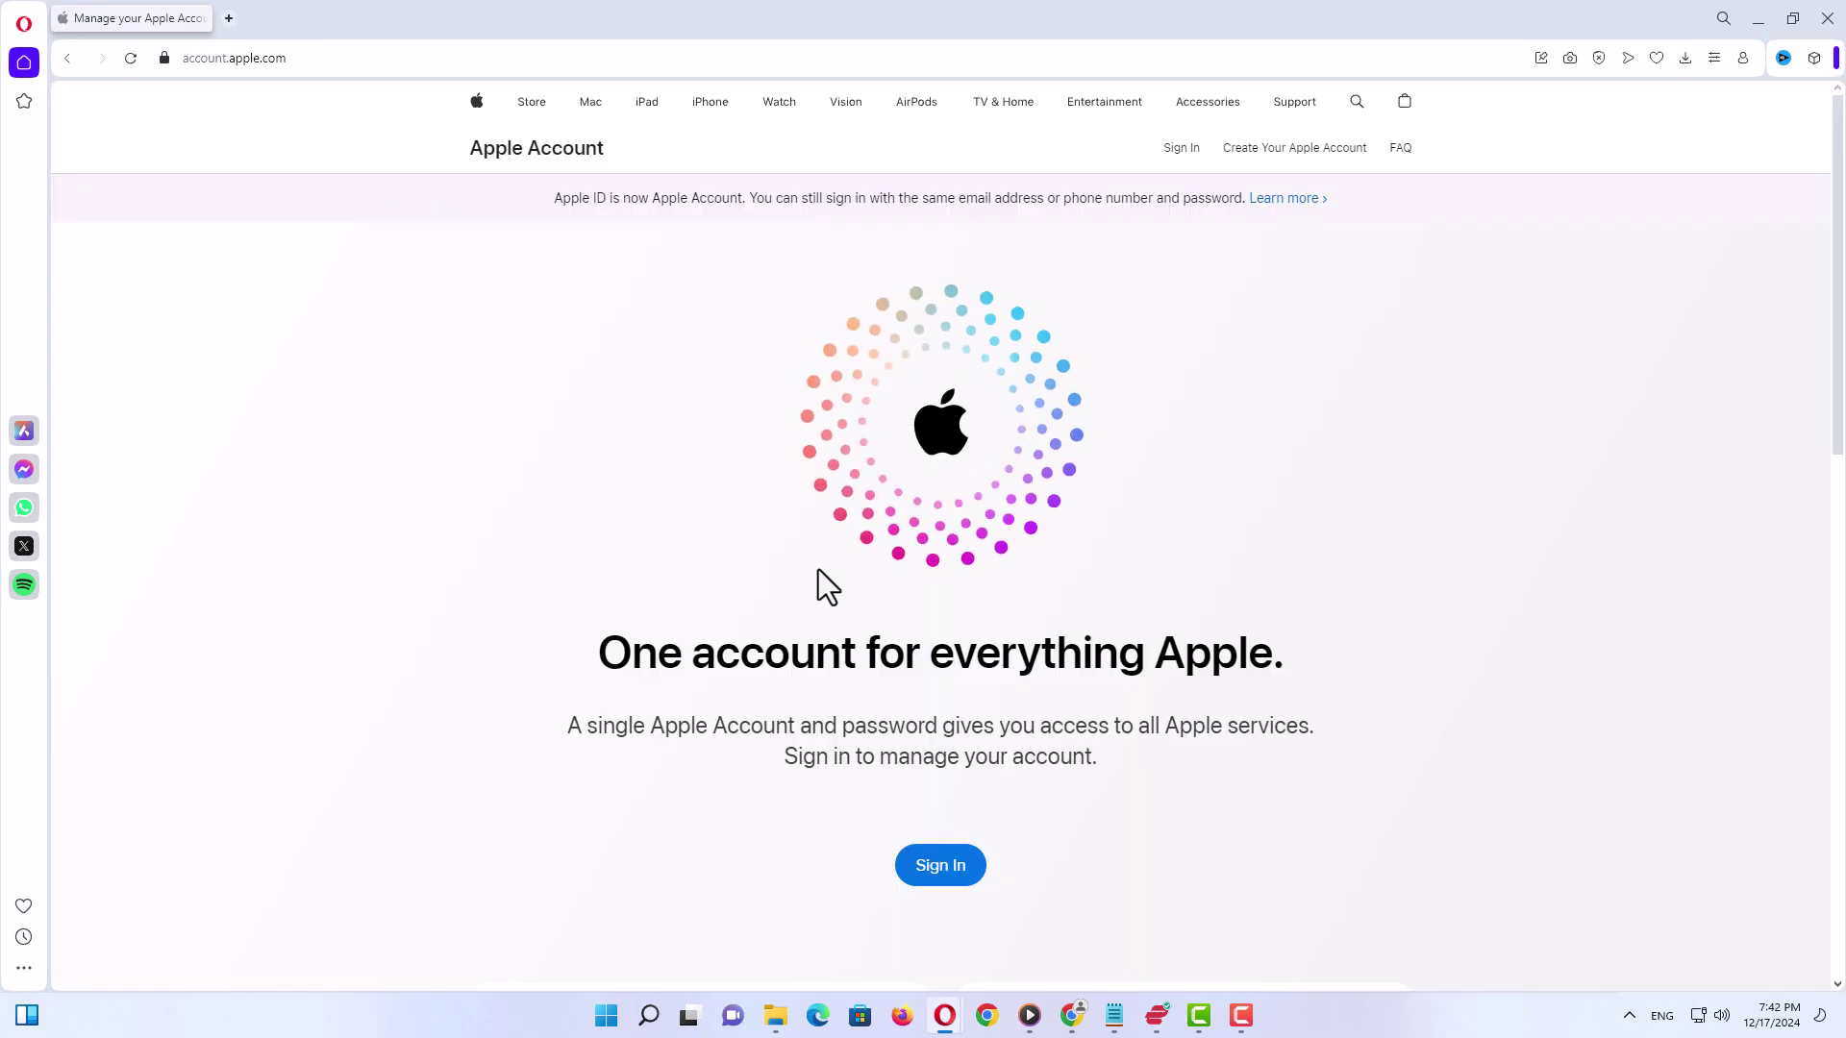
pyautogui.click(929, 877)
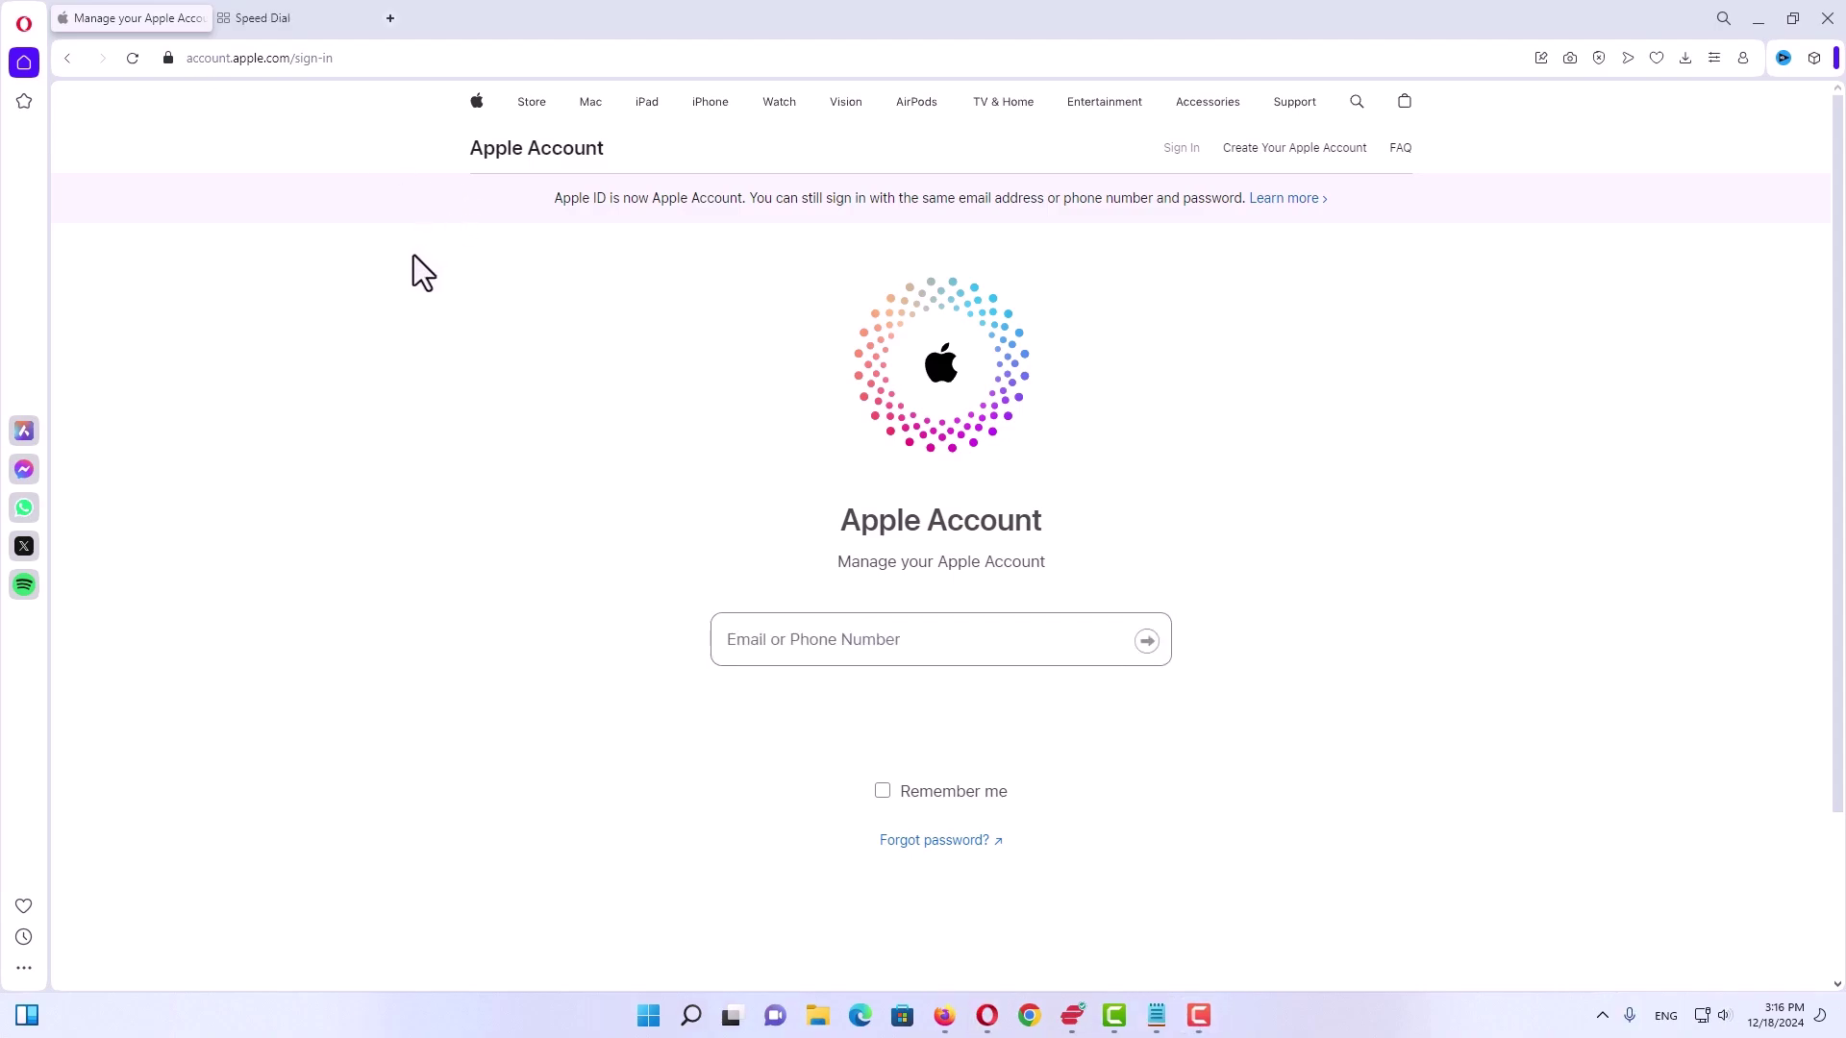
# Step: Sign in with the account's email address and password, reaching the two-factor code prompt
pyautogui.click(783, 644)
pyautogui.click(1149, 650)
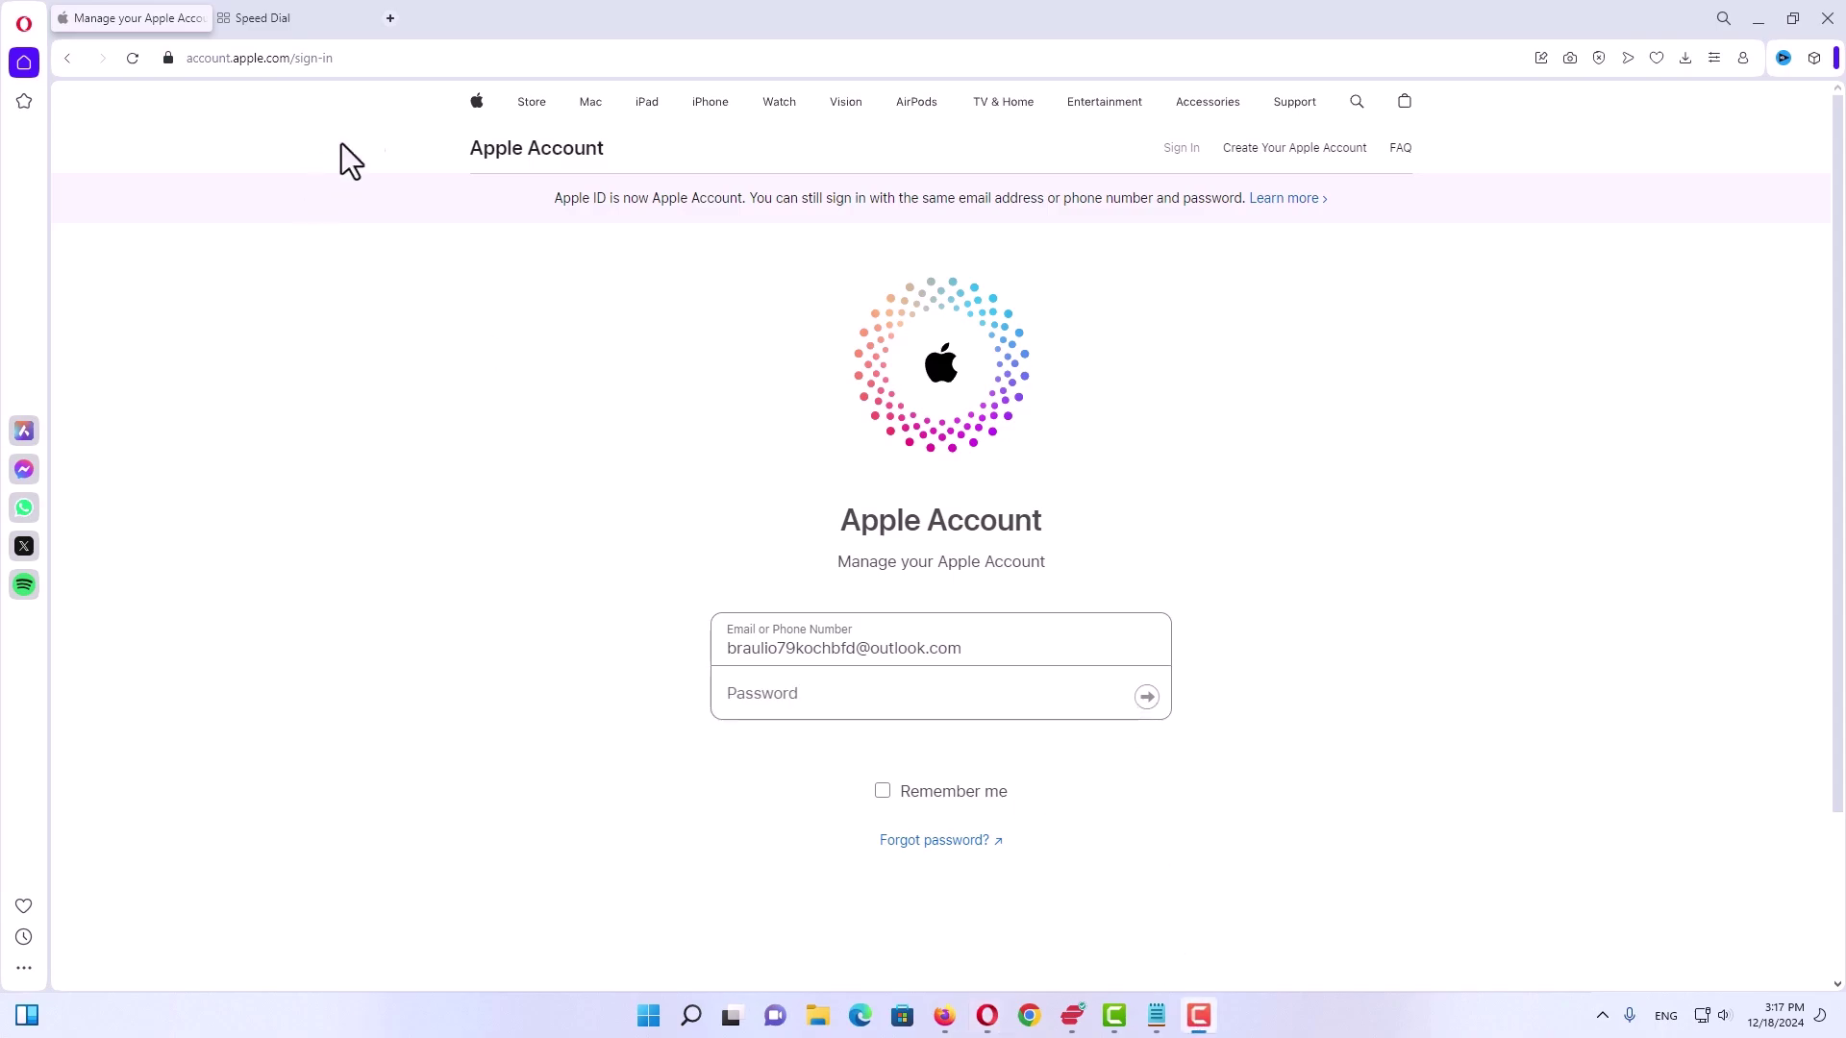
pyautogui.click(894, 709)
pyautogui.write('••••••••••')
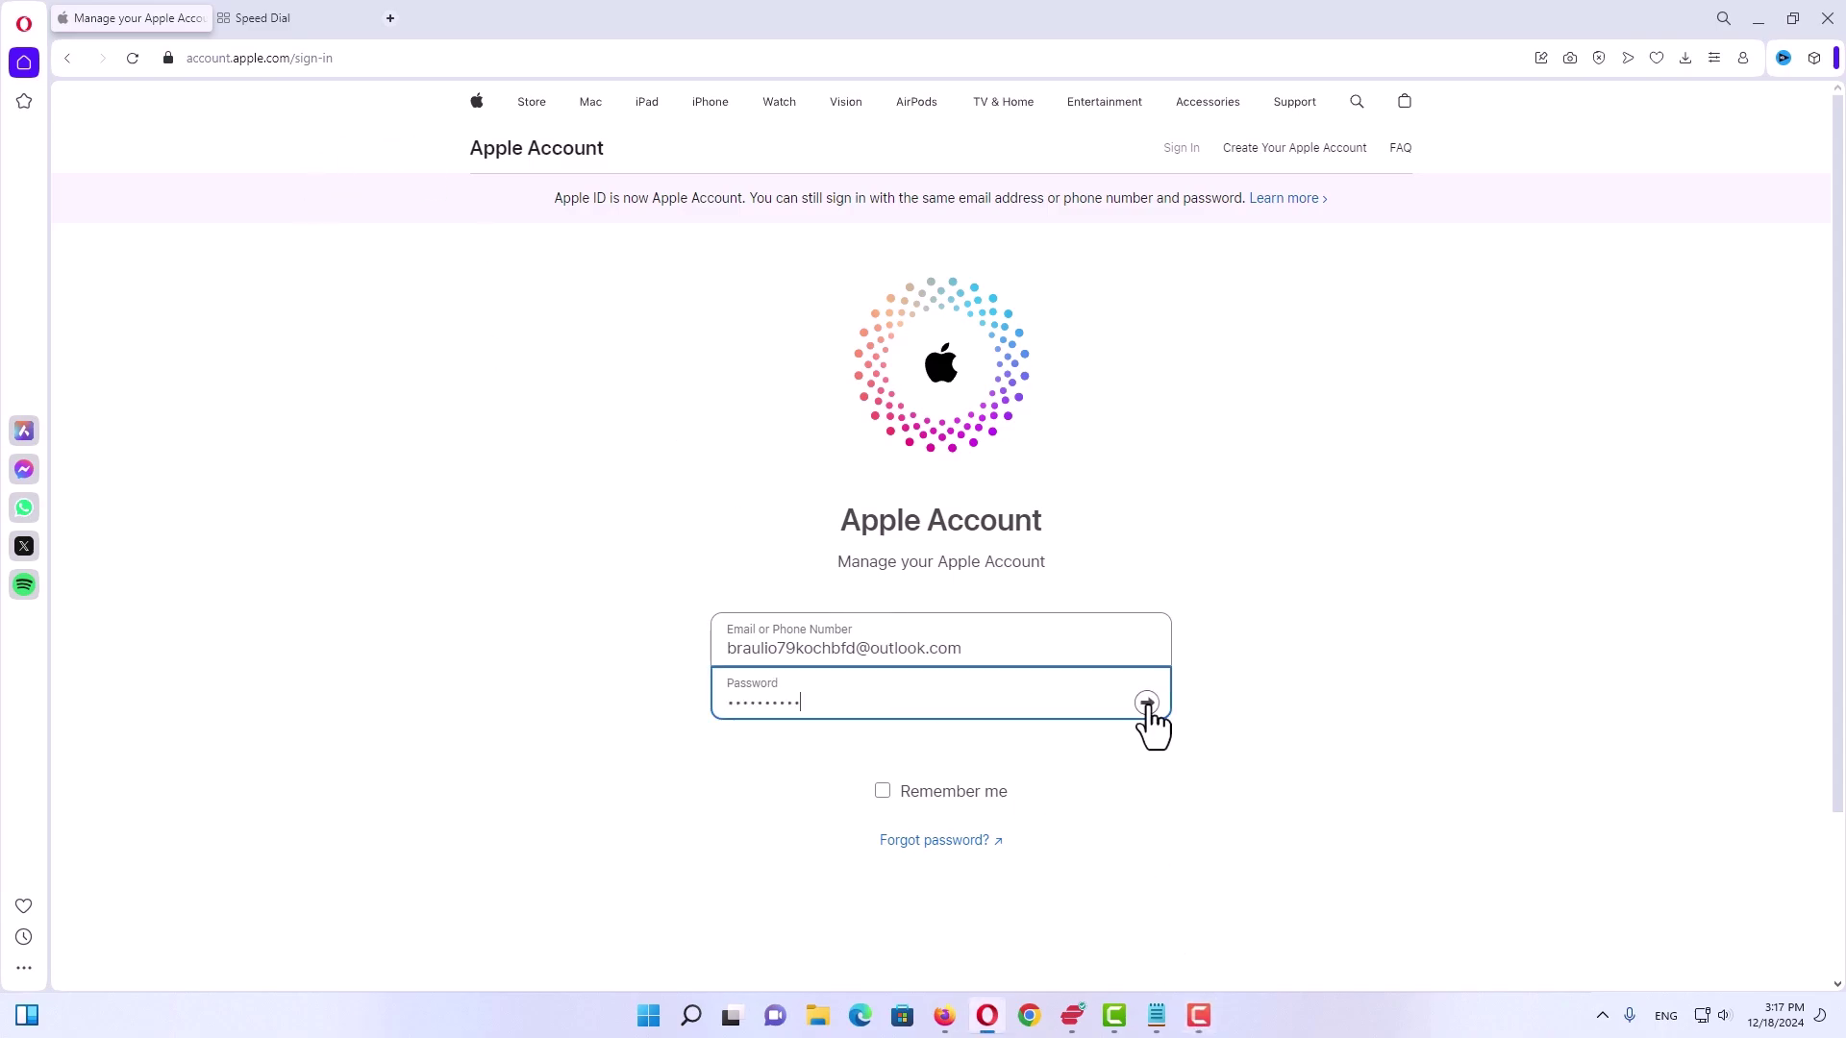
pyautogui.click(1146, 703)
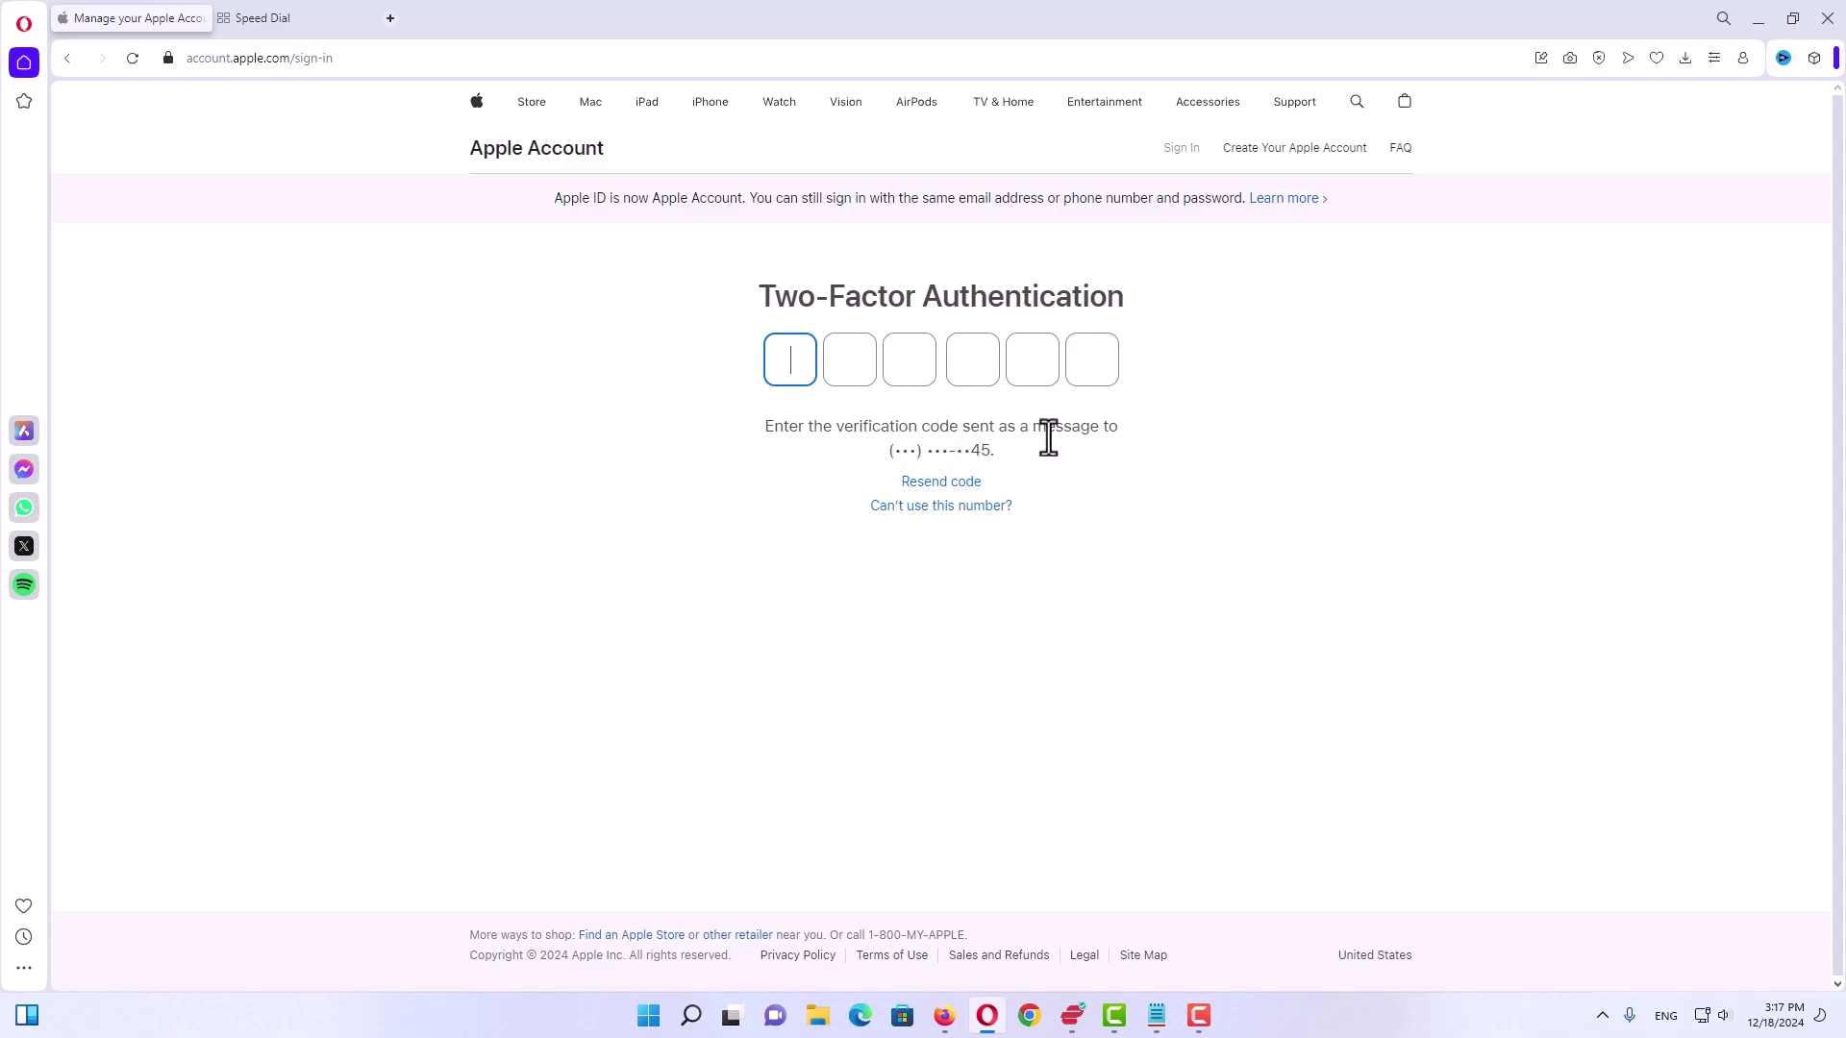
# Step: Select and then deselect the masked phone number on the Two-Factor Authentication page
pyautogui.moveTo(991, 452); pyautogui.dragTo(890, 454)
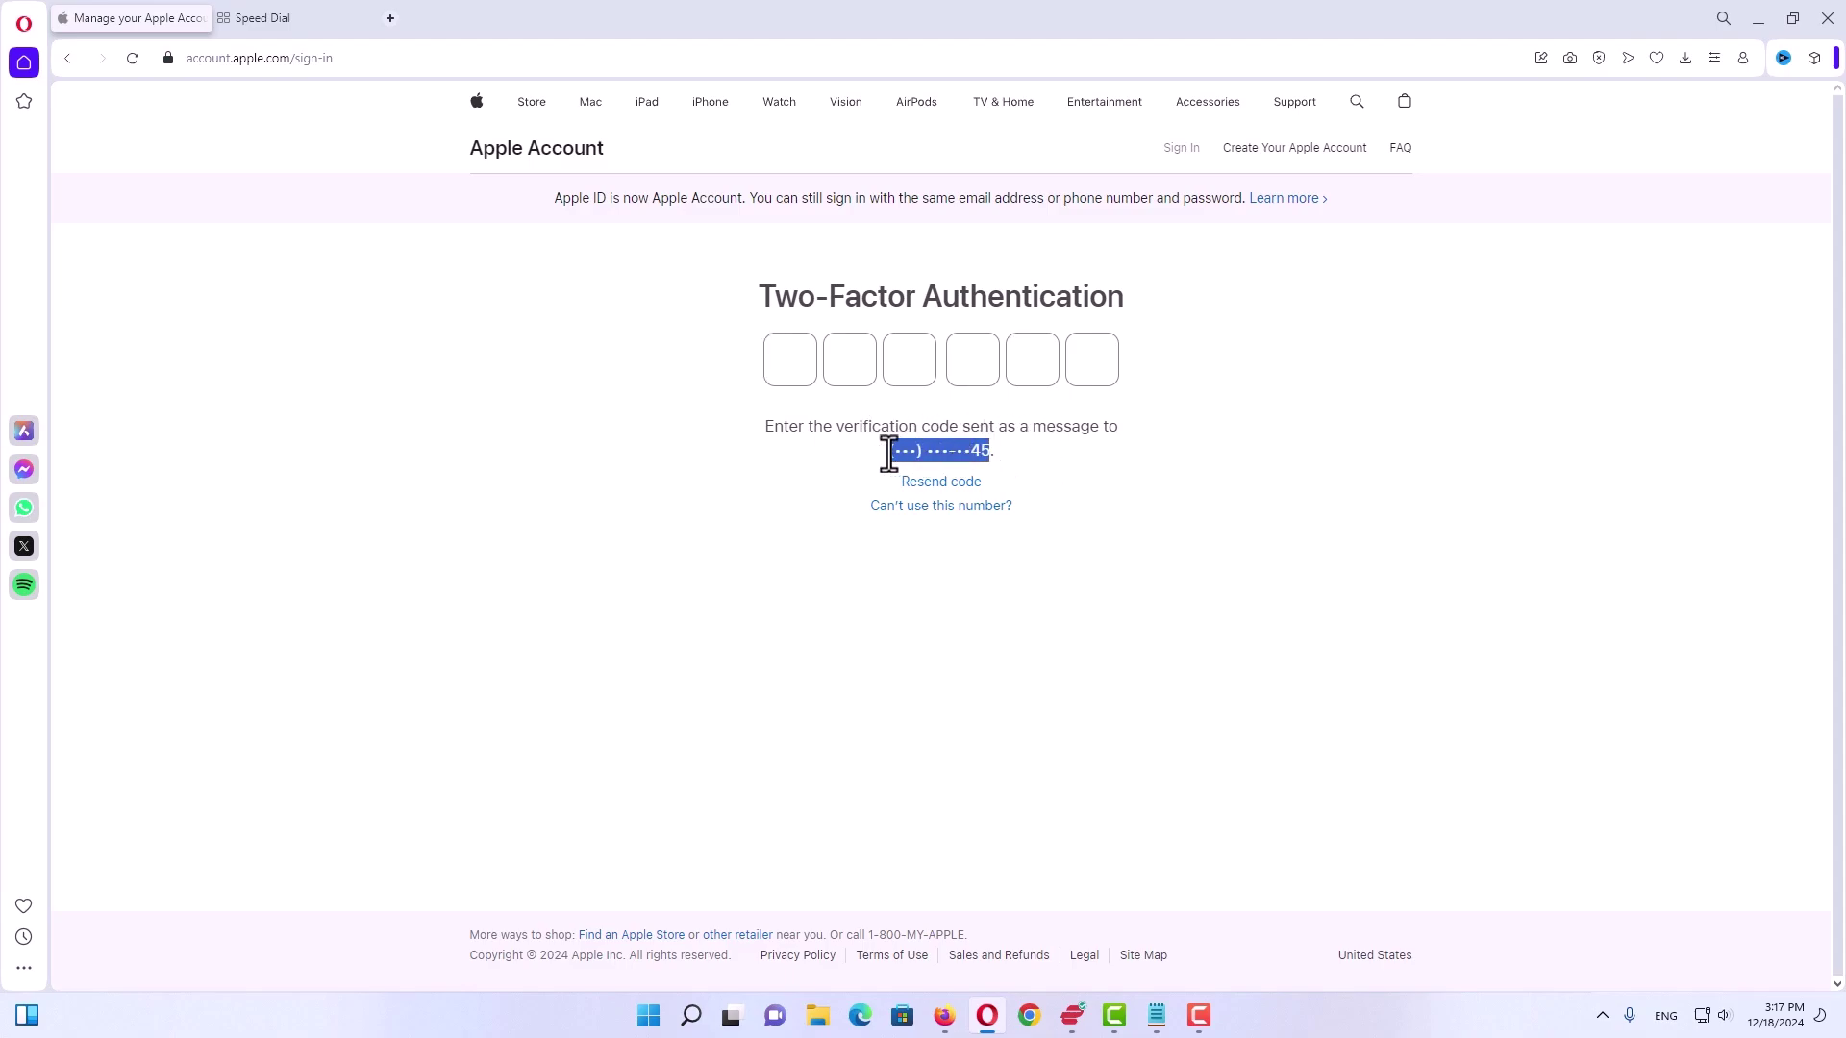
pyautogui.click(1076, 487)
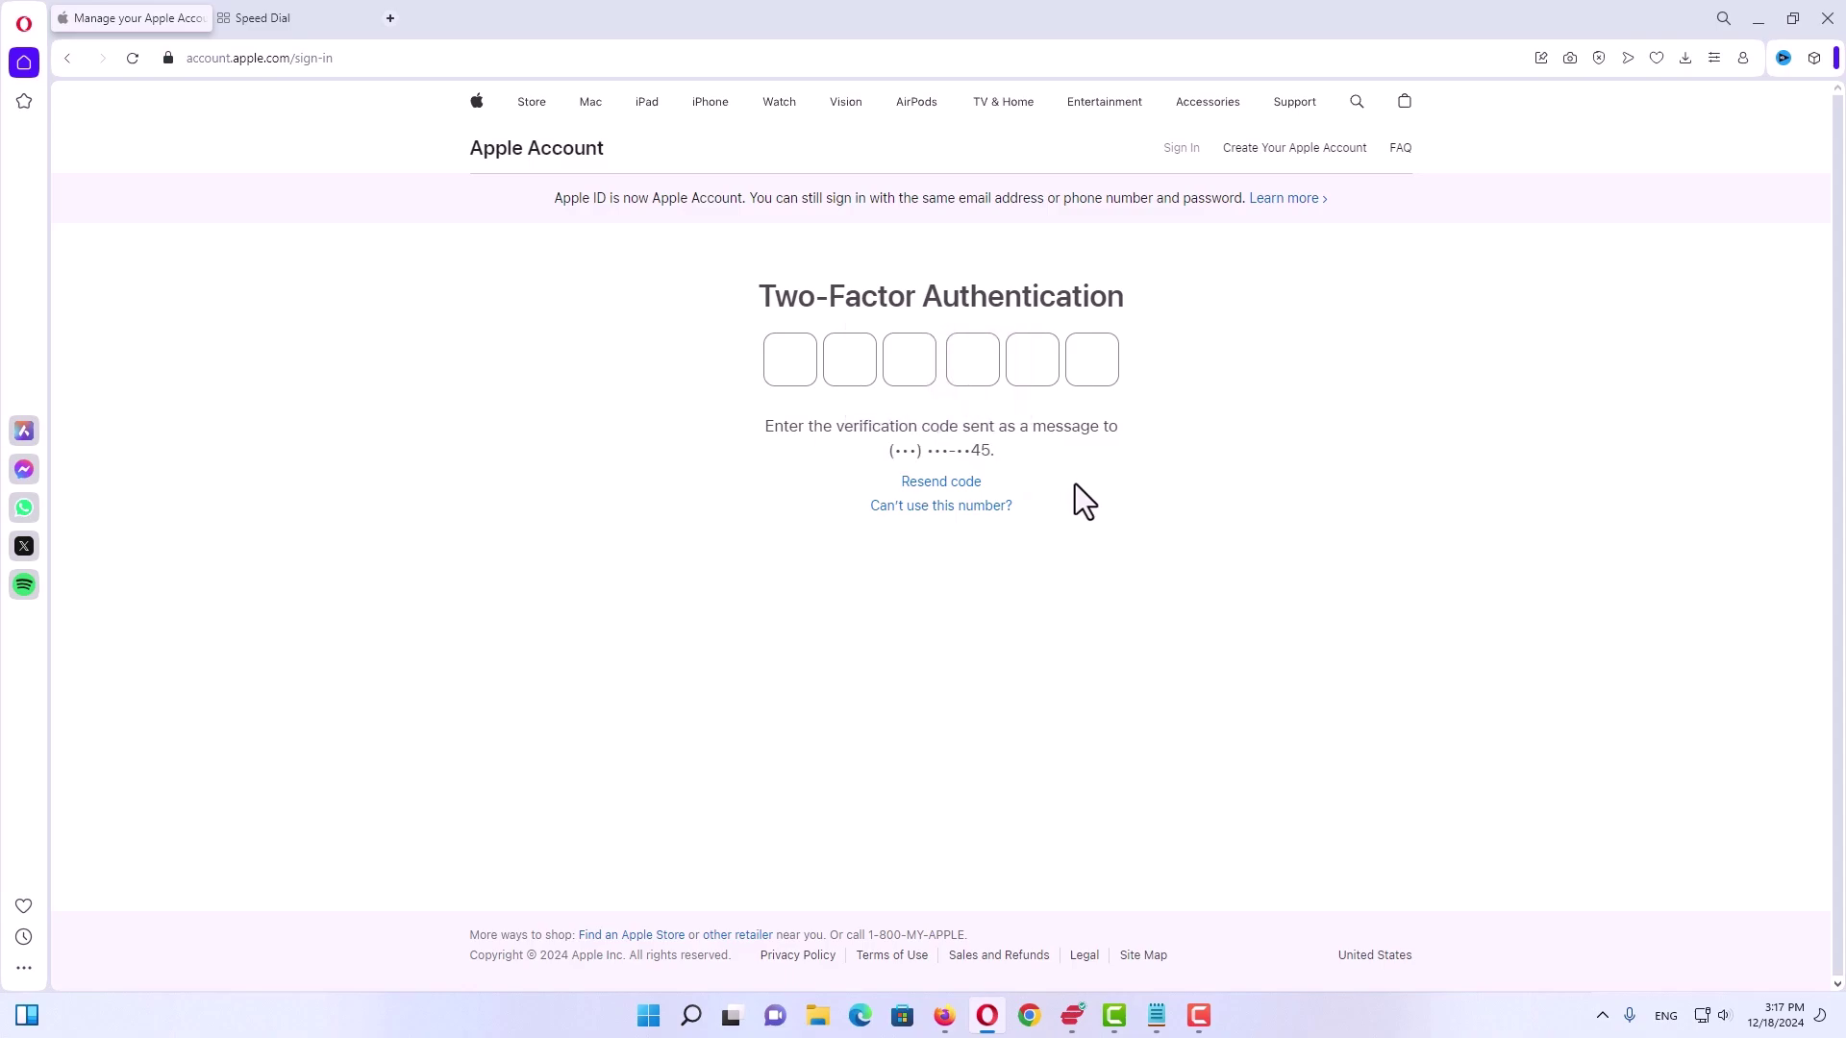
pyautogui.doubleClick(989, 452)
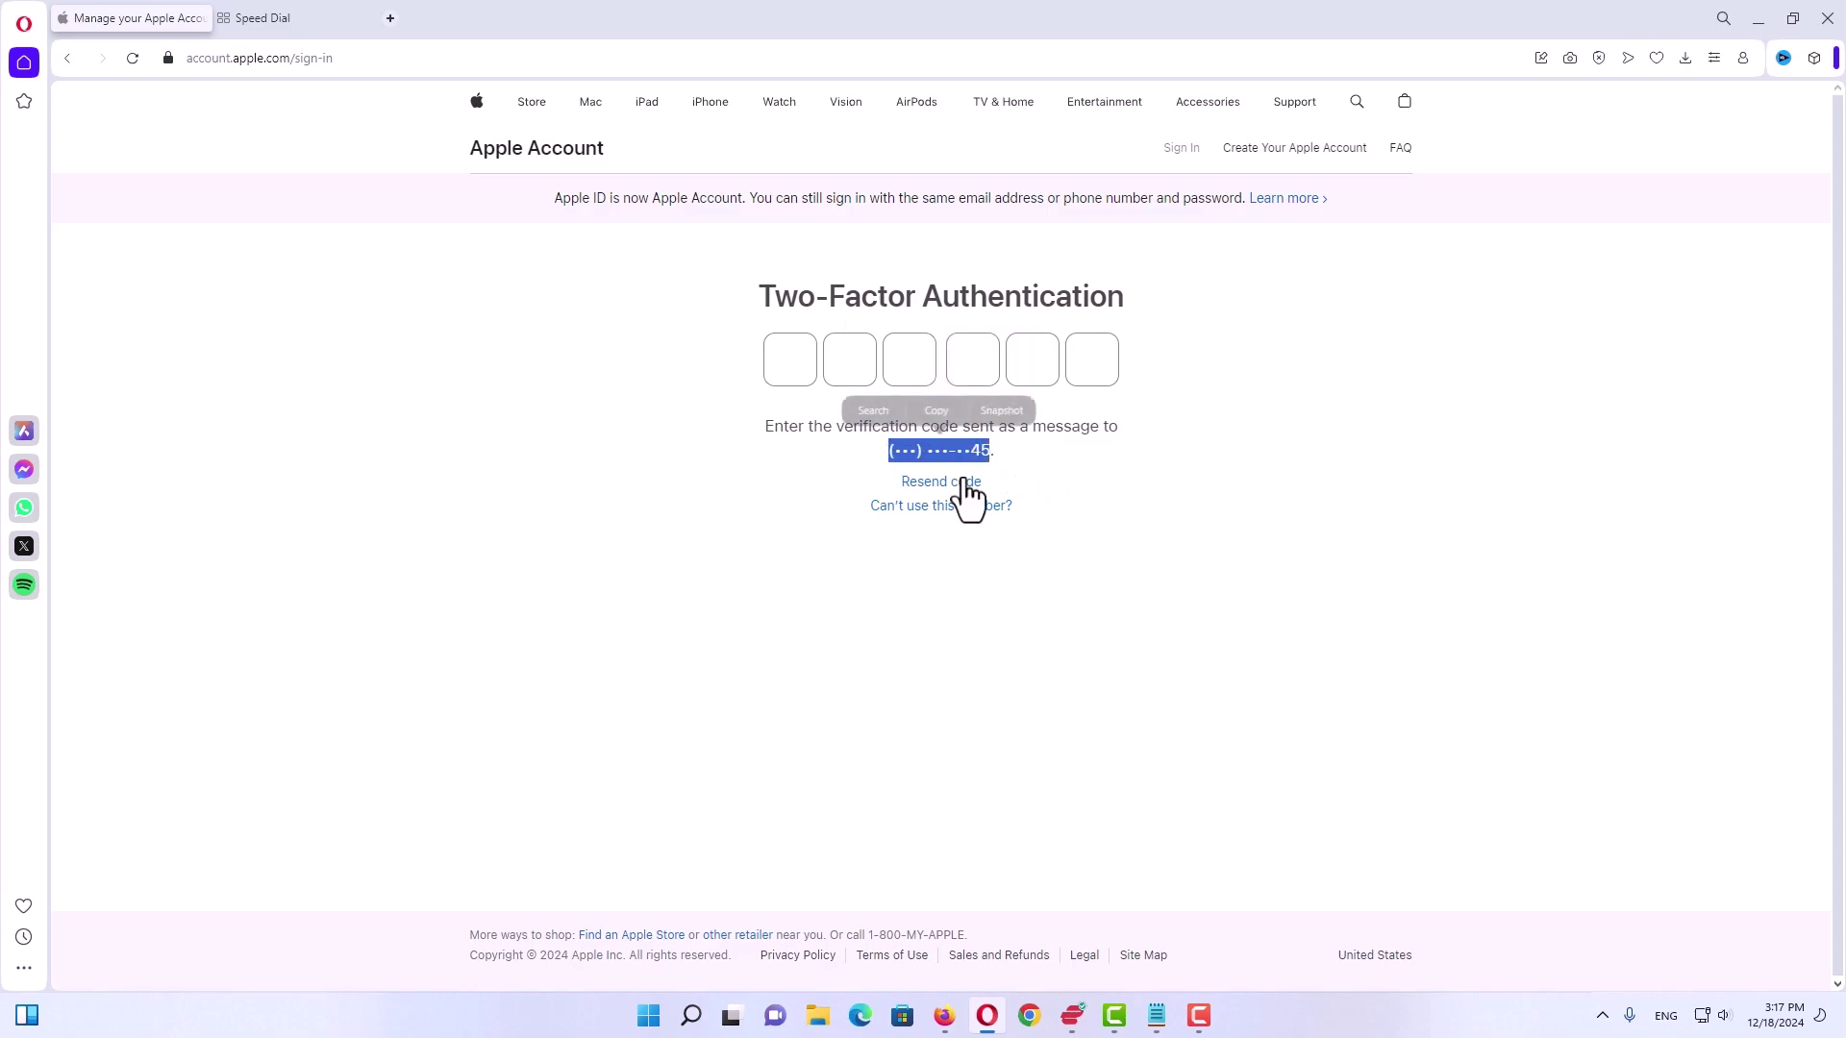
pyautogui.click(1063, 488)
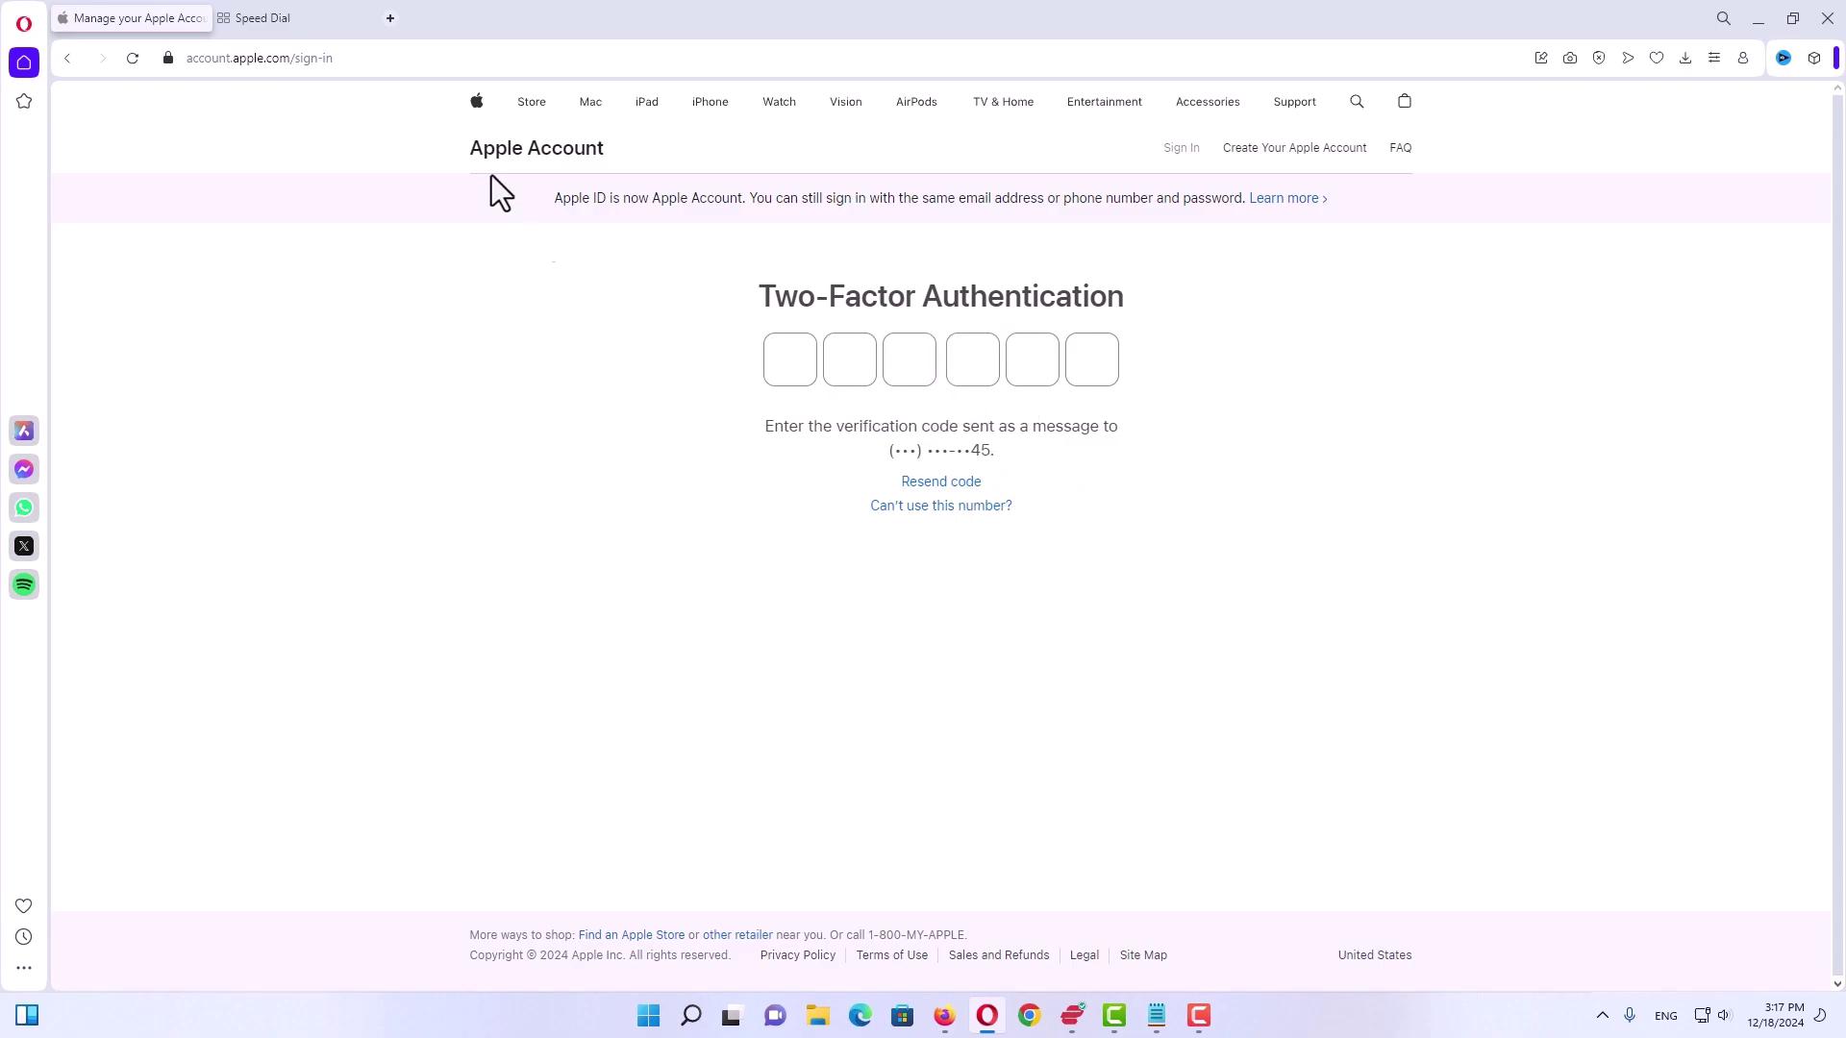
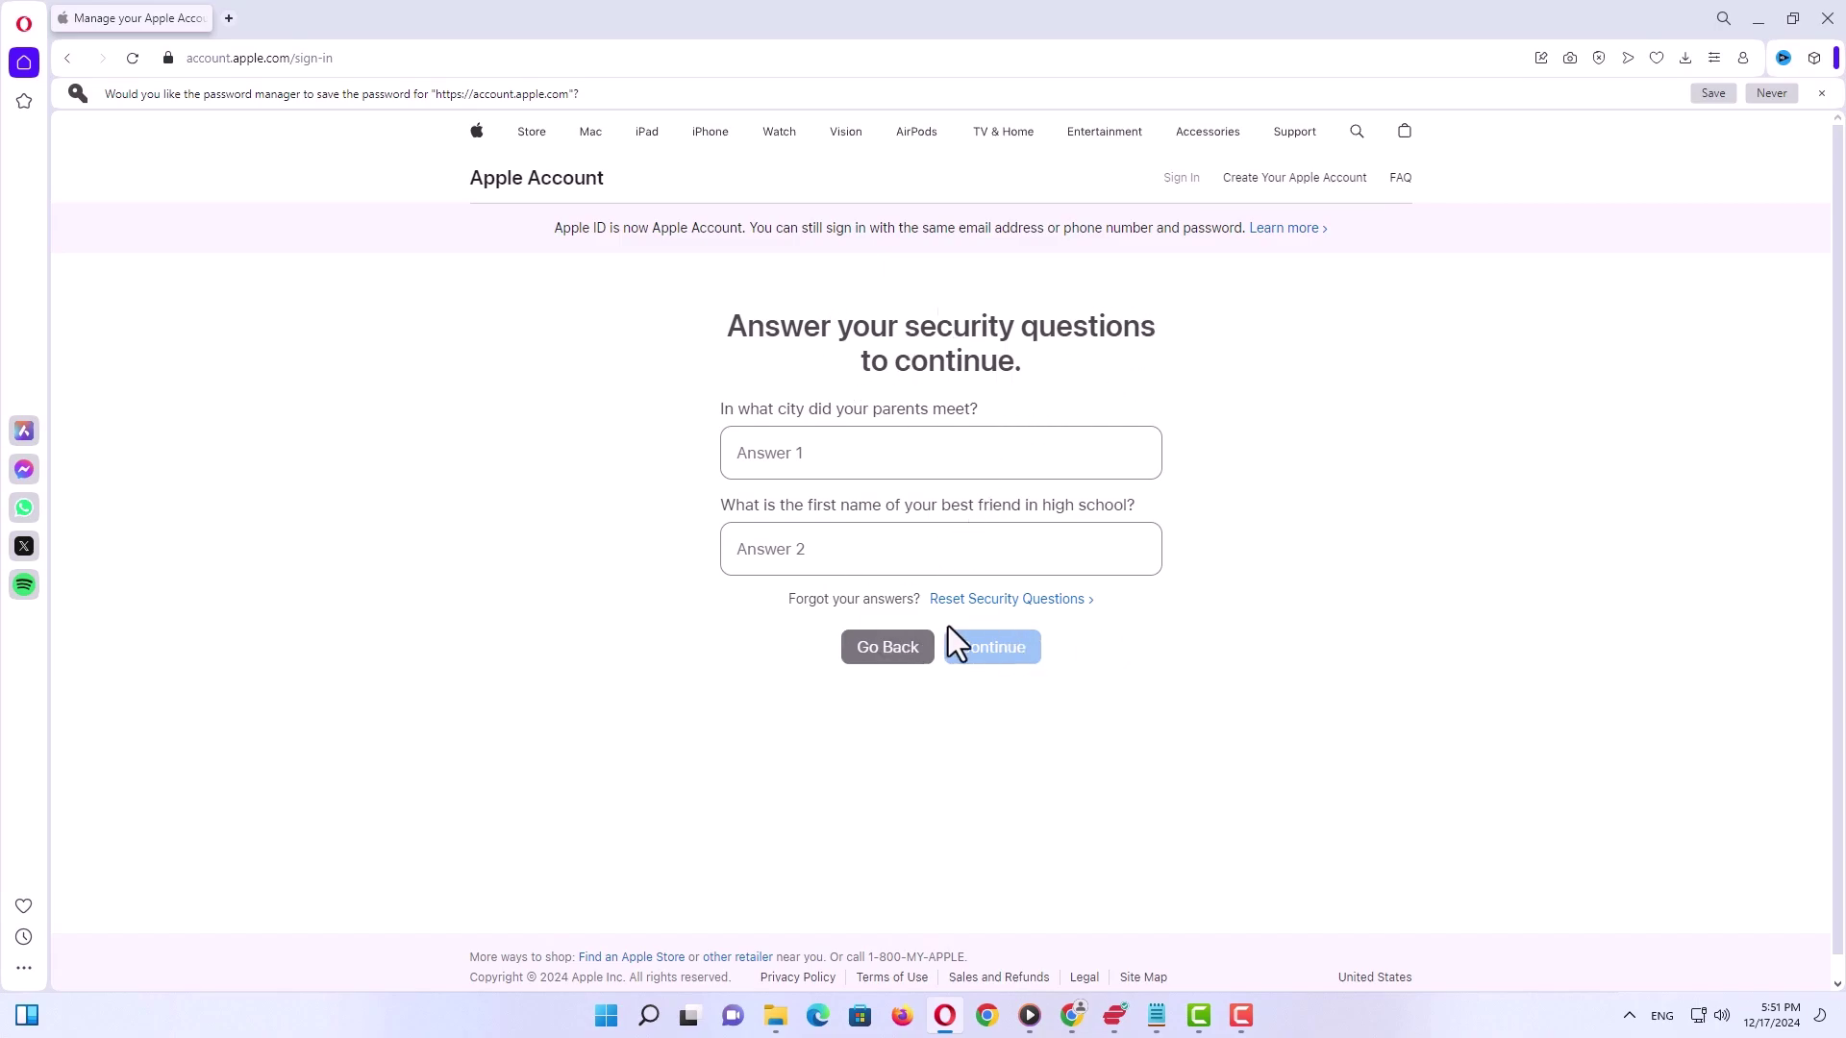
# Step: Enter the answers to the parents' city and best friend's name questions, then continue
pyautogui.click(898, 459)
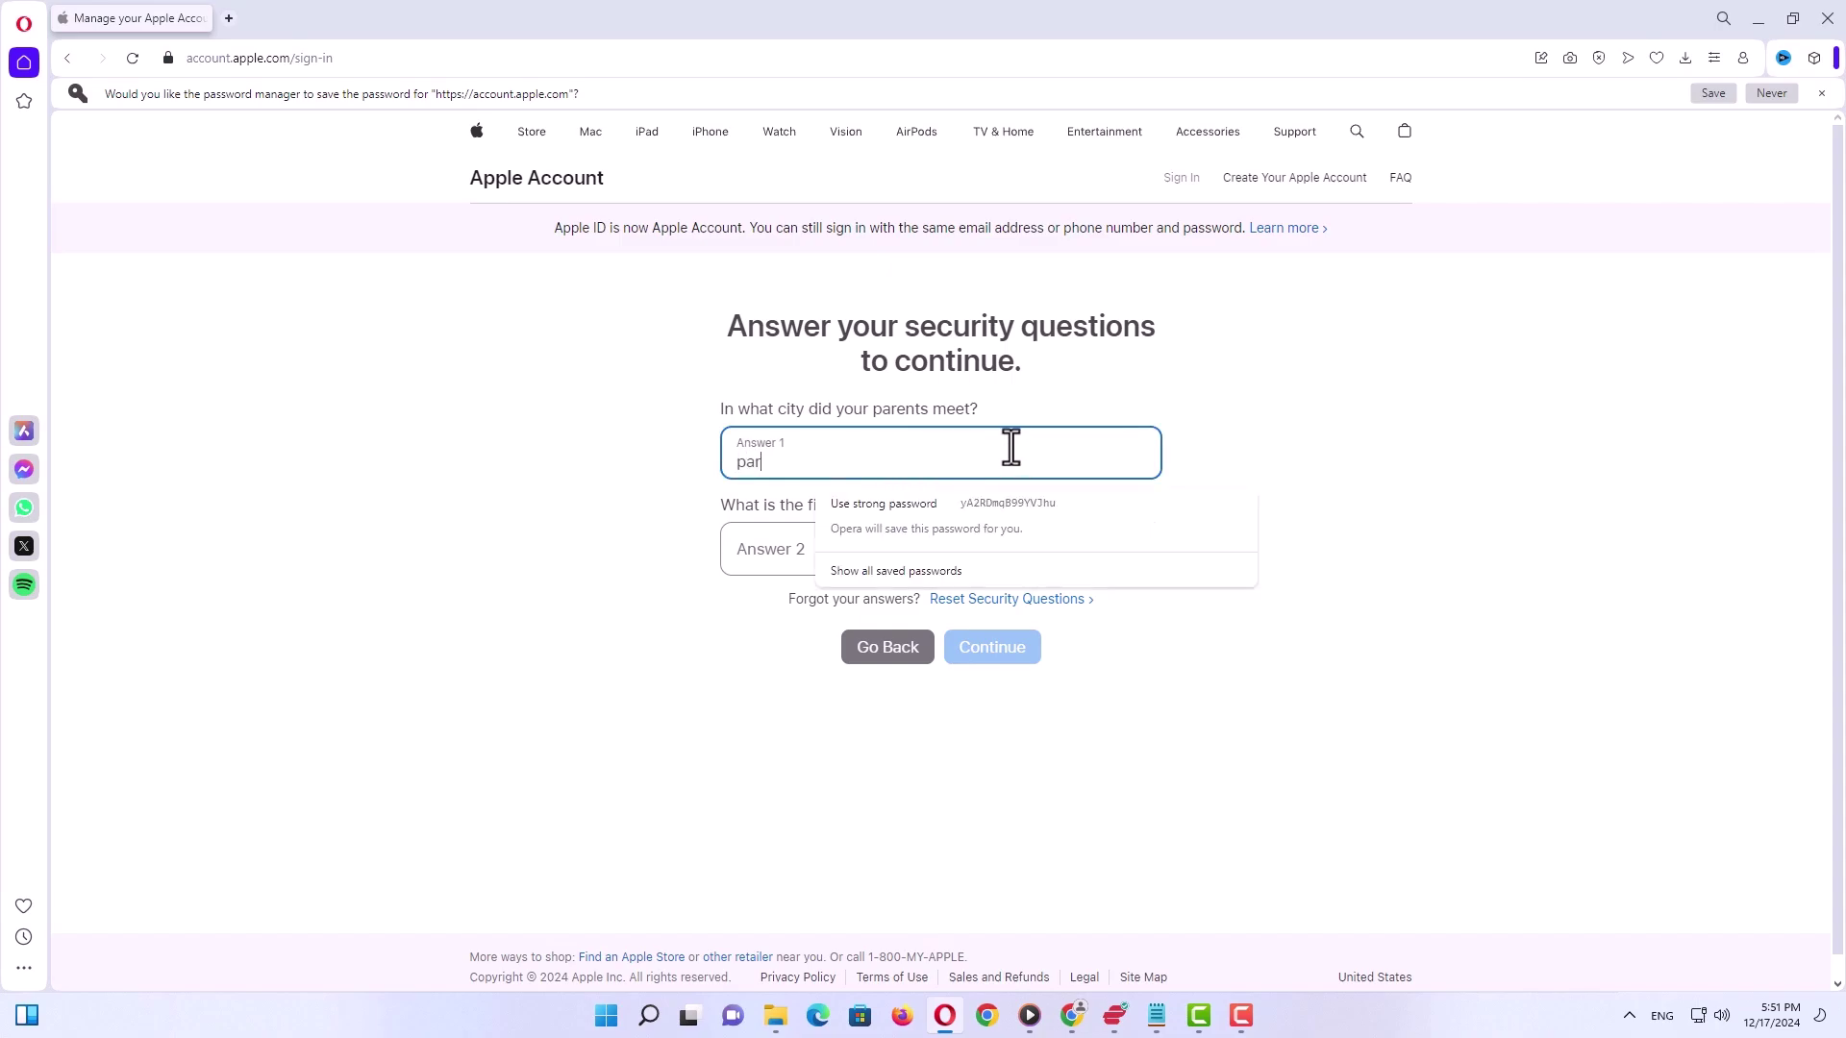
pyautogui.click(746, 566)
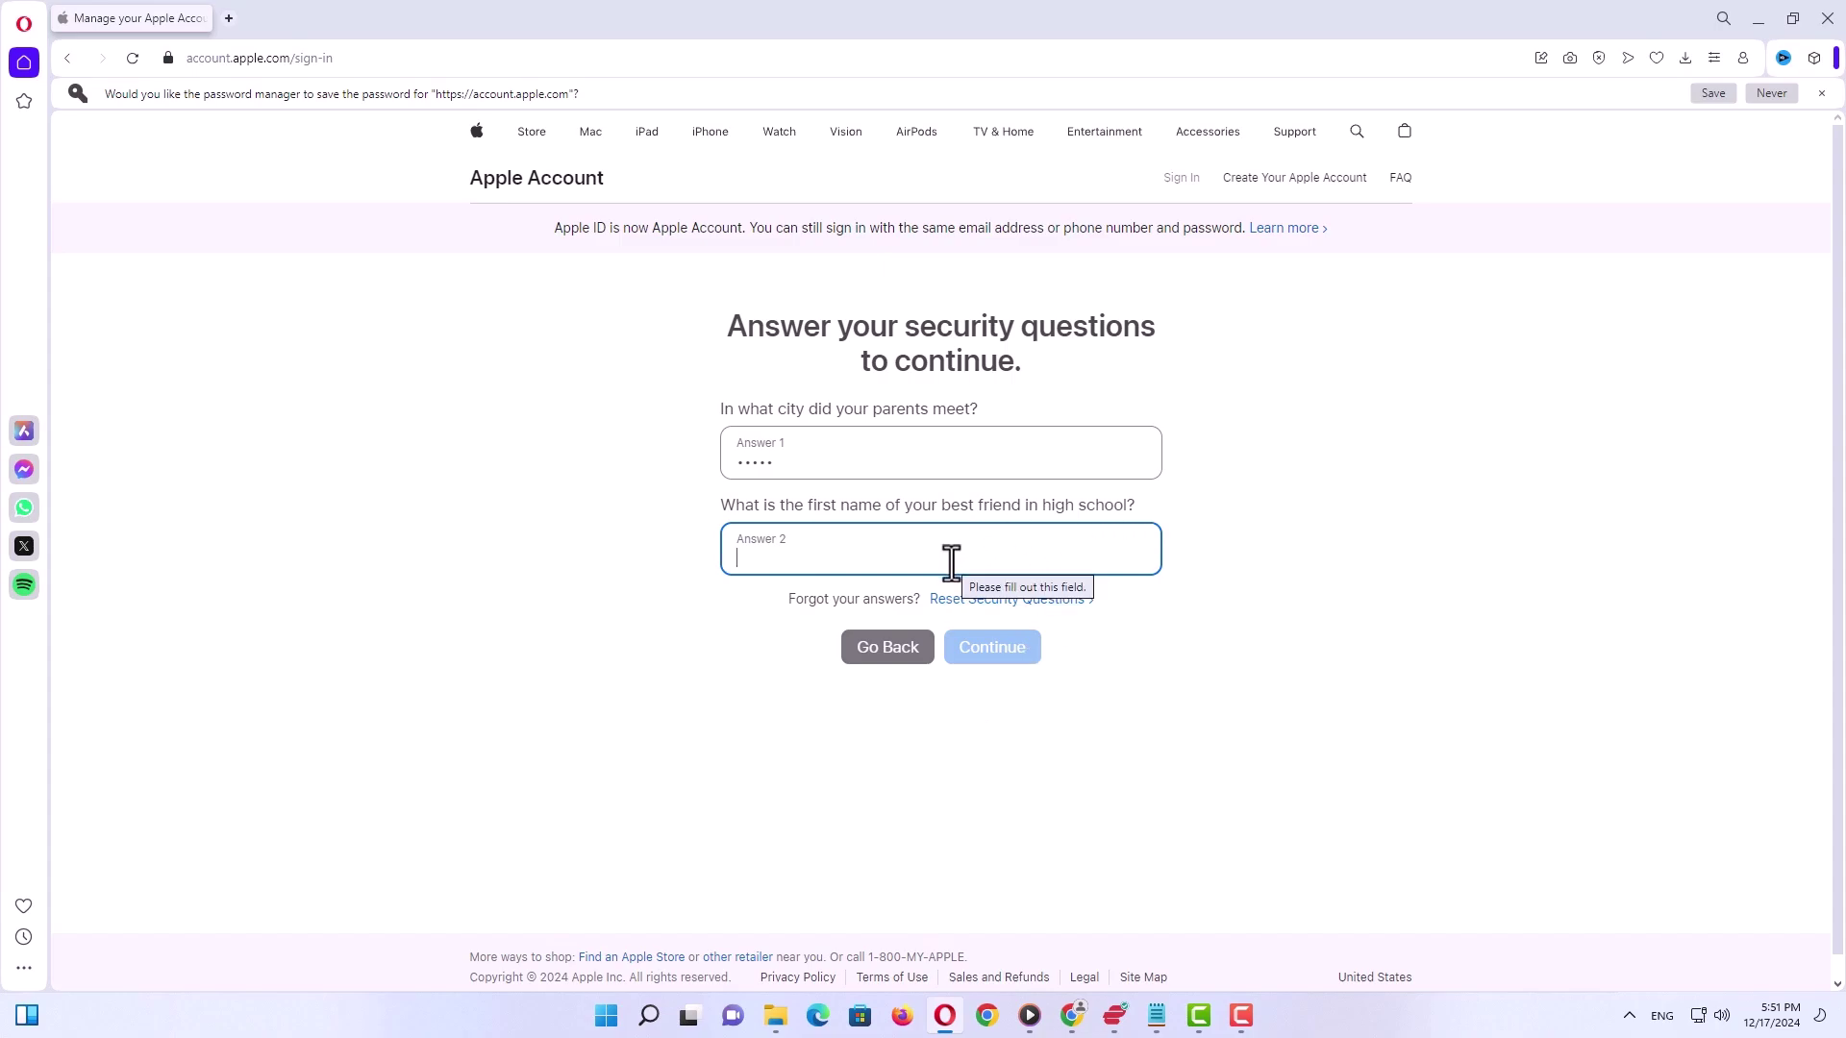
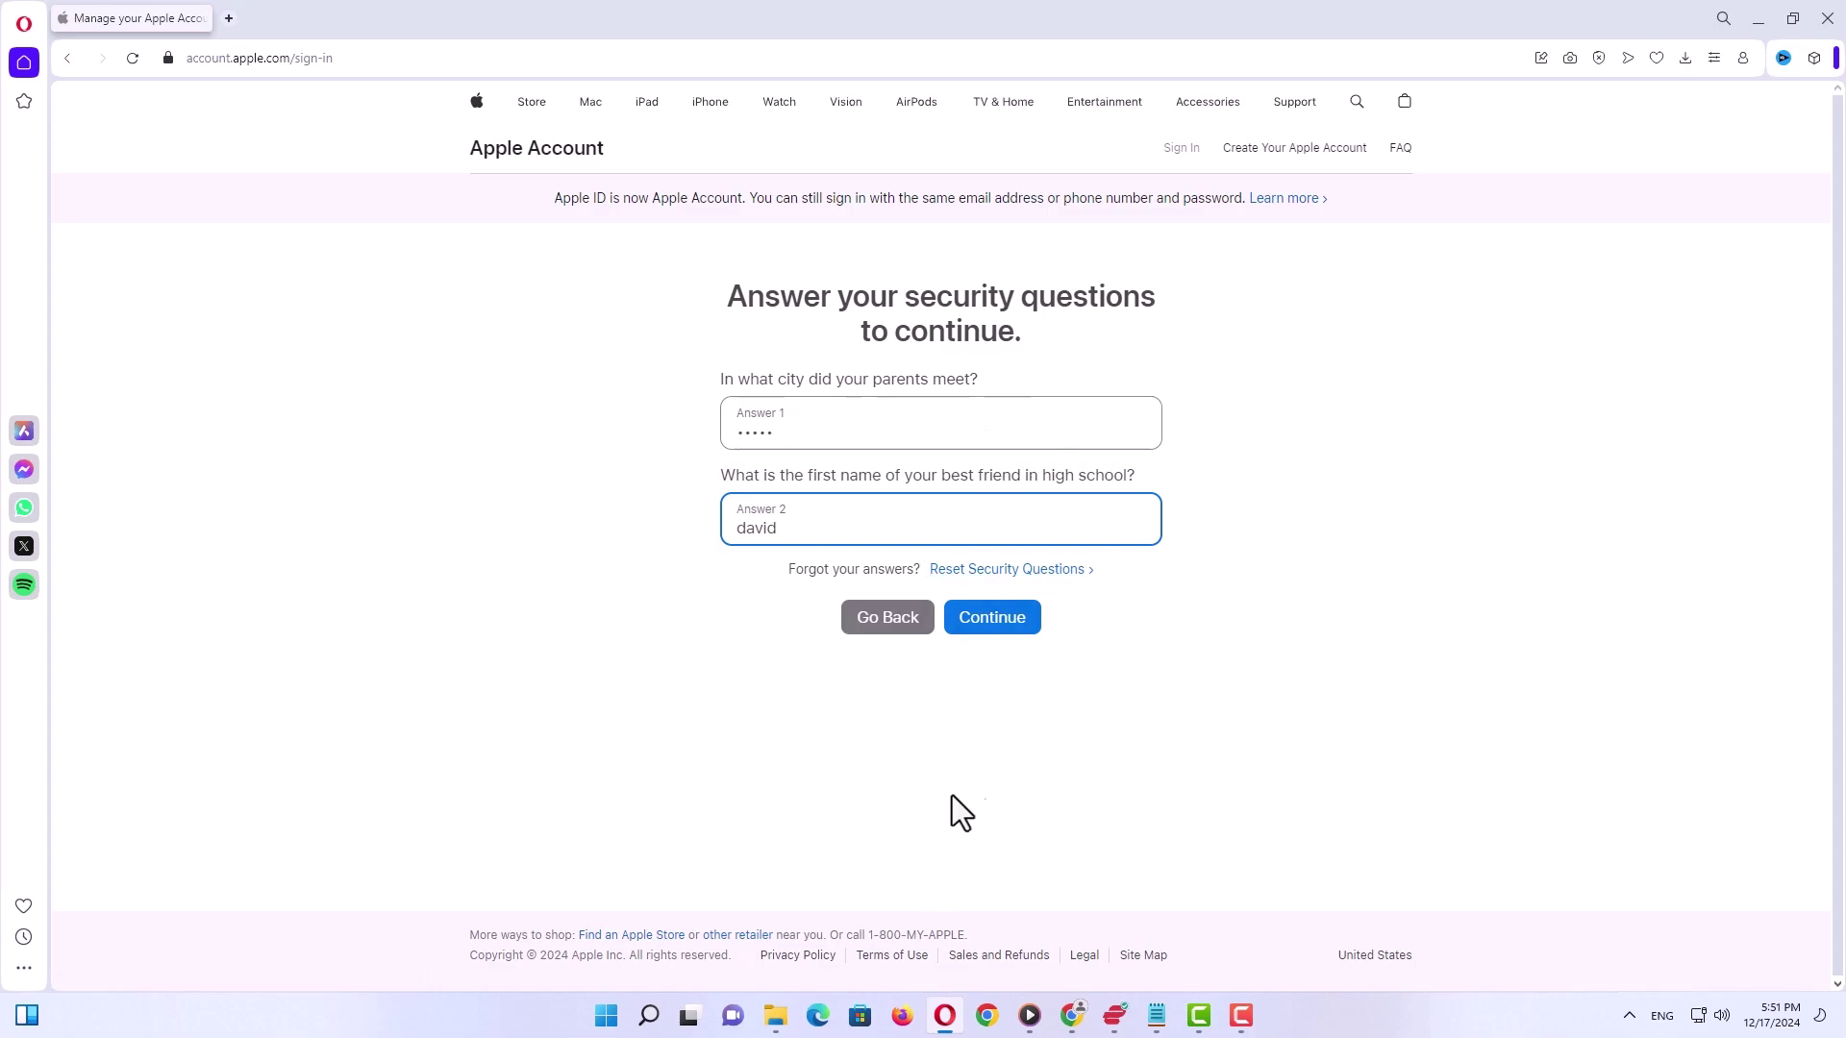
pyautogui.click(990, 625)
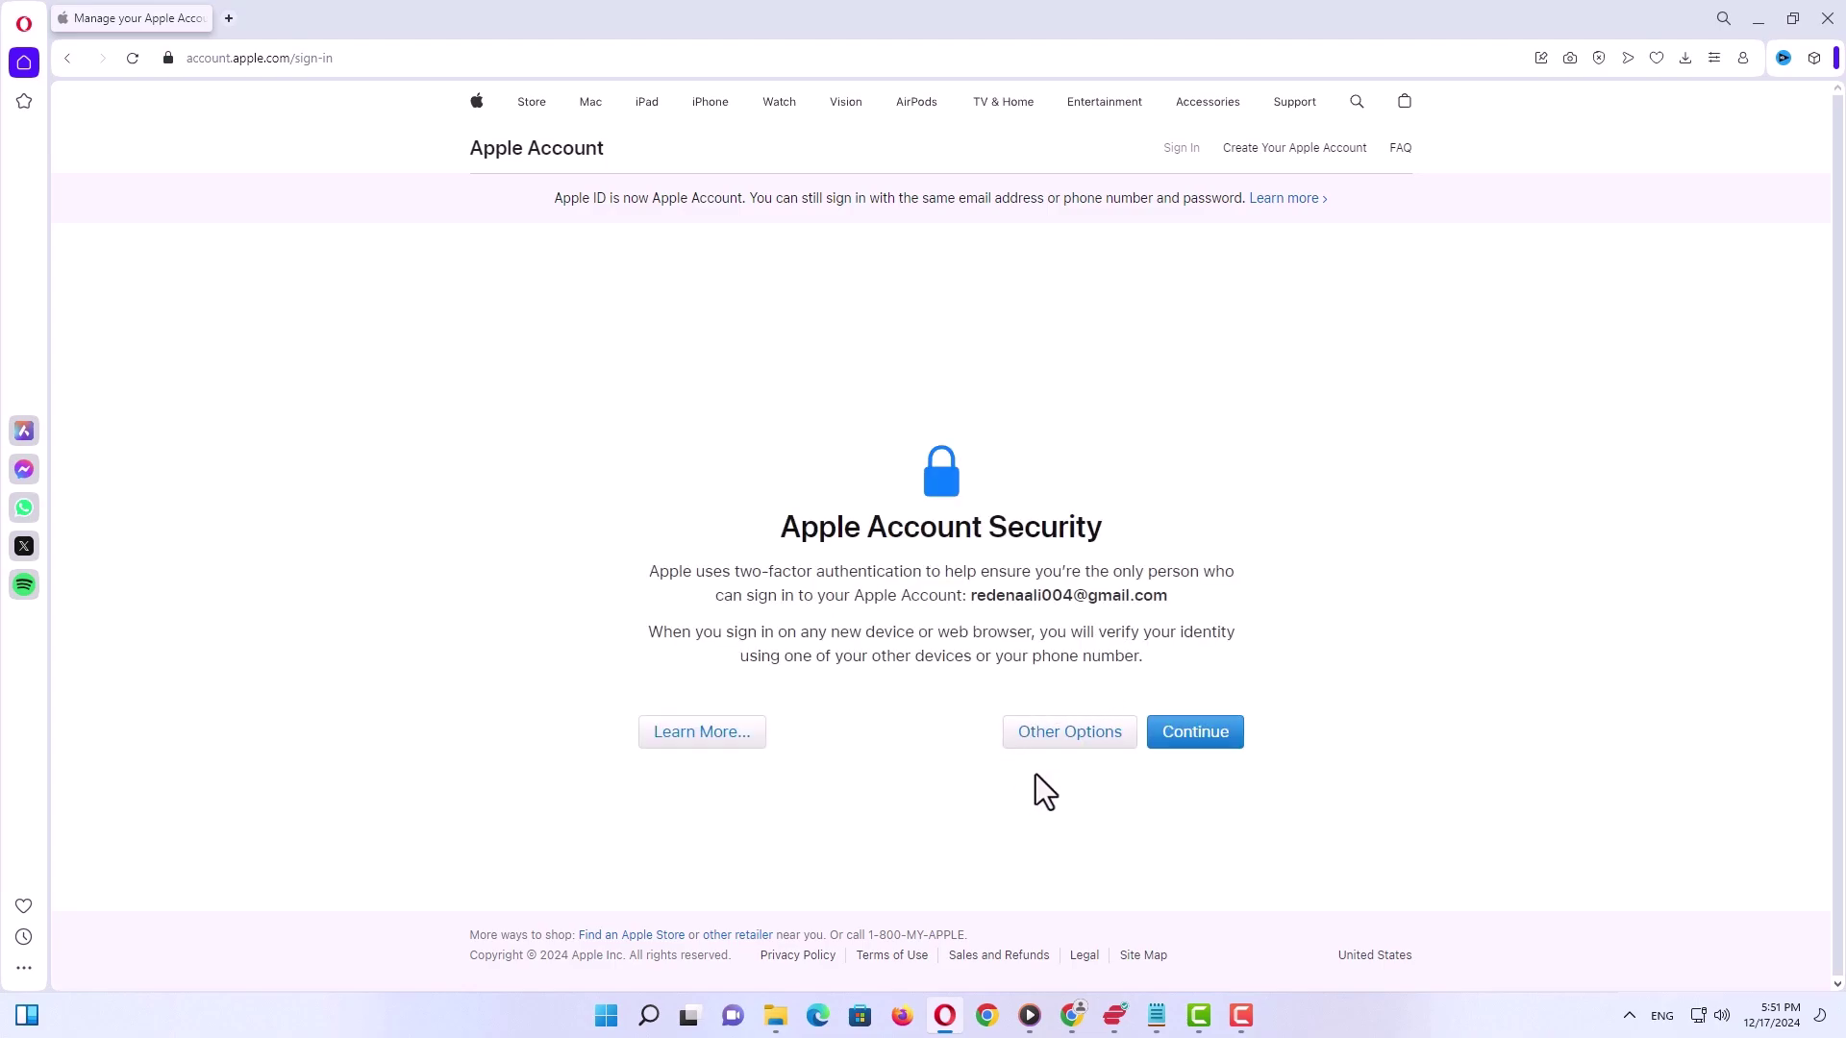
# Step: Decline the two-factor authentication upgrade via Other Options and Don't Upgrade
pyautogui.click(1048, 742)
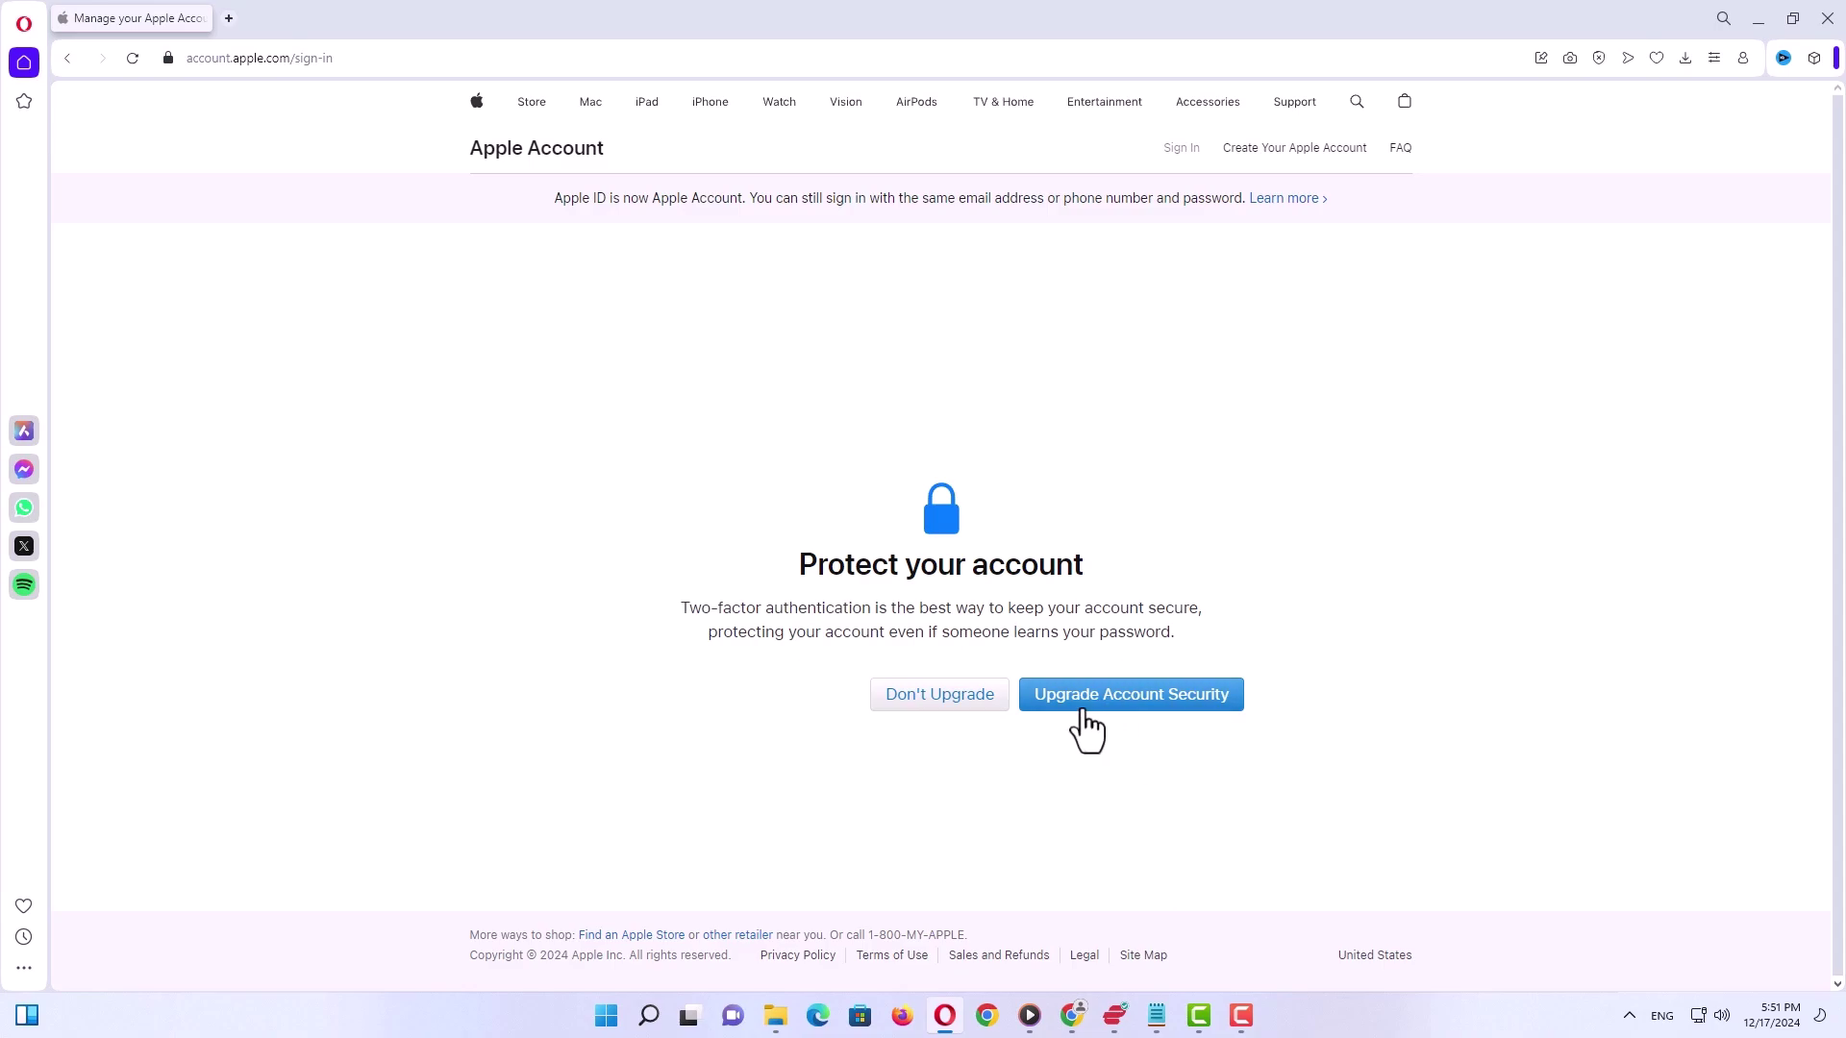
pyautogui.click(923, 705)
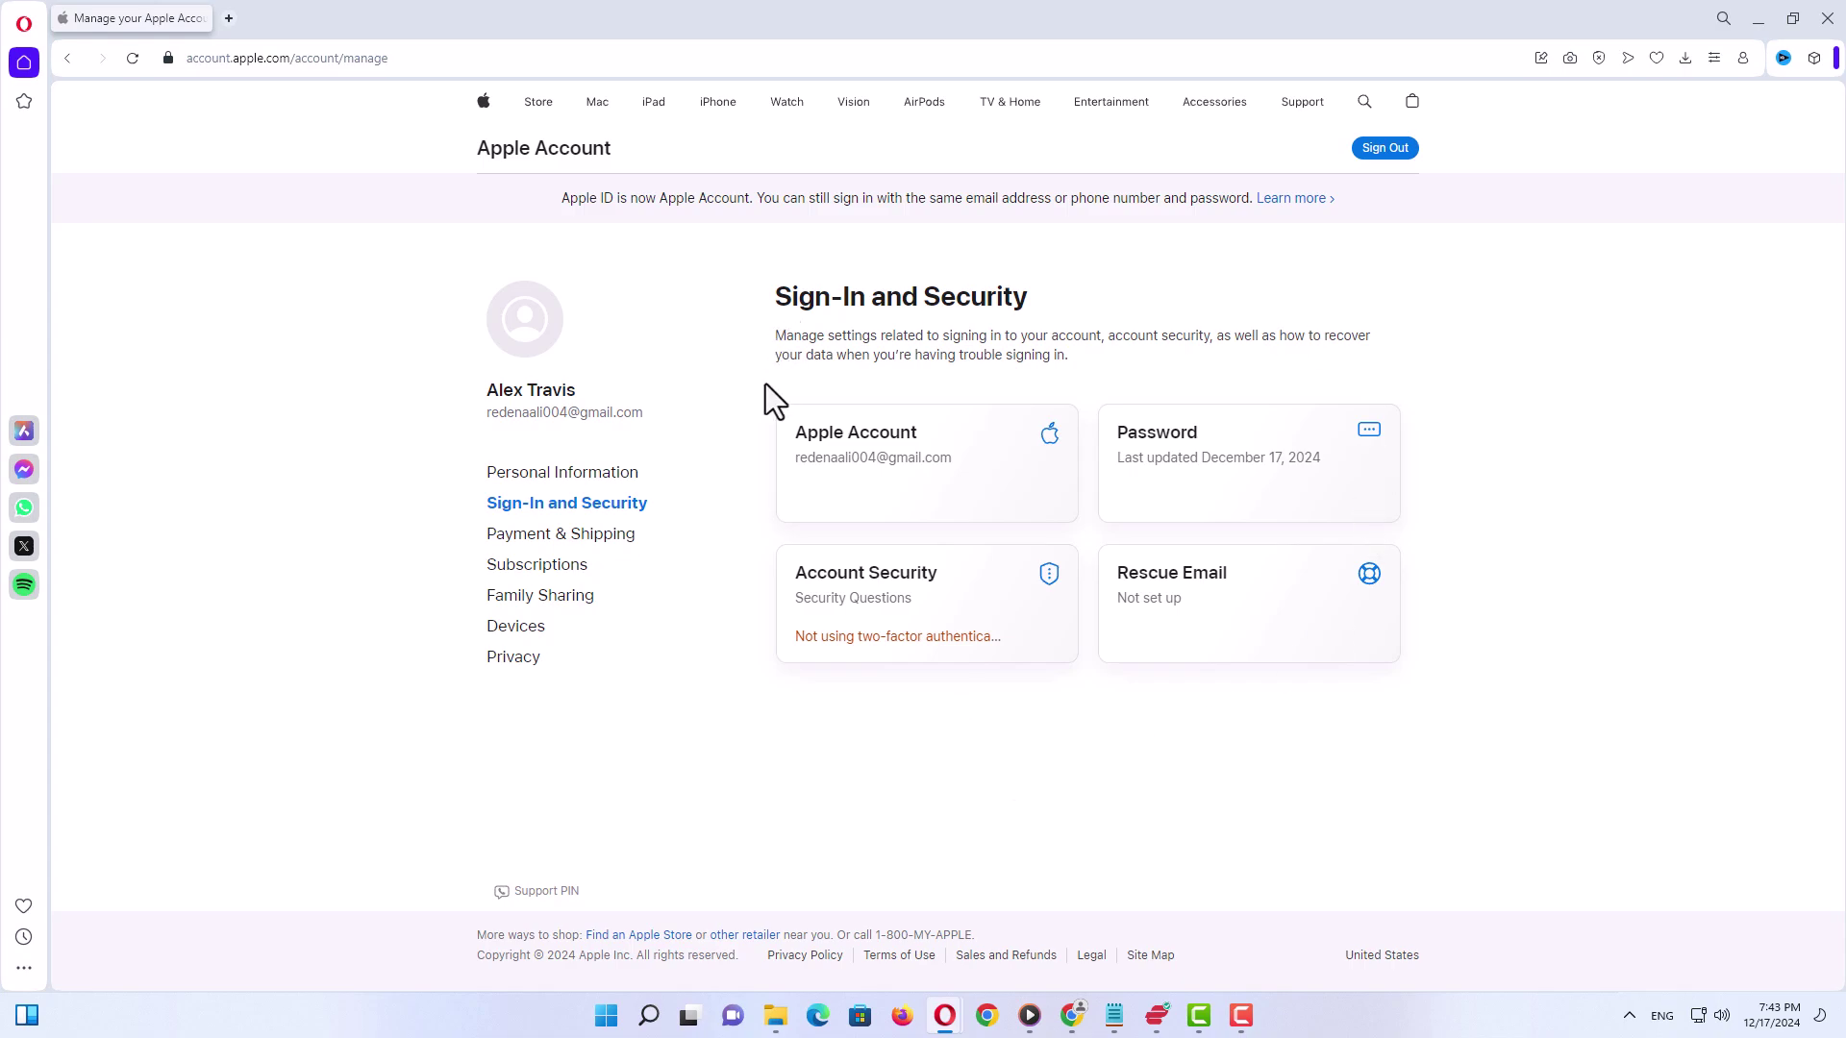
# Step: Go to Sign-In and Security, then Account Security, and choose Change security questions
pyautogui.click(567, 510)
pyautogui.click(536, 504)
pyautogui.click(951, 604)
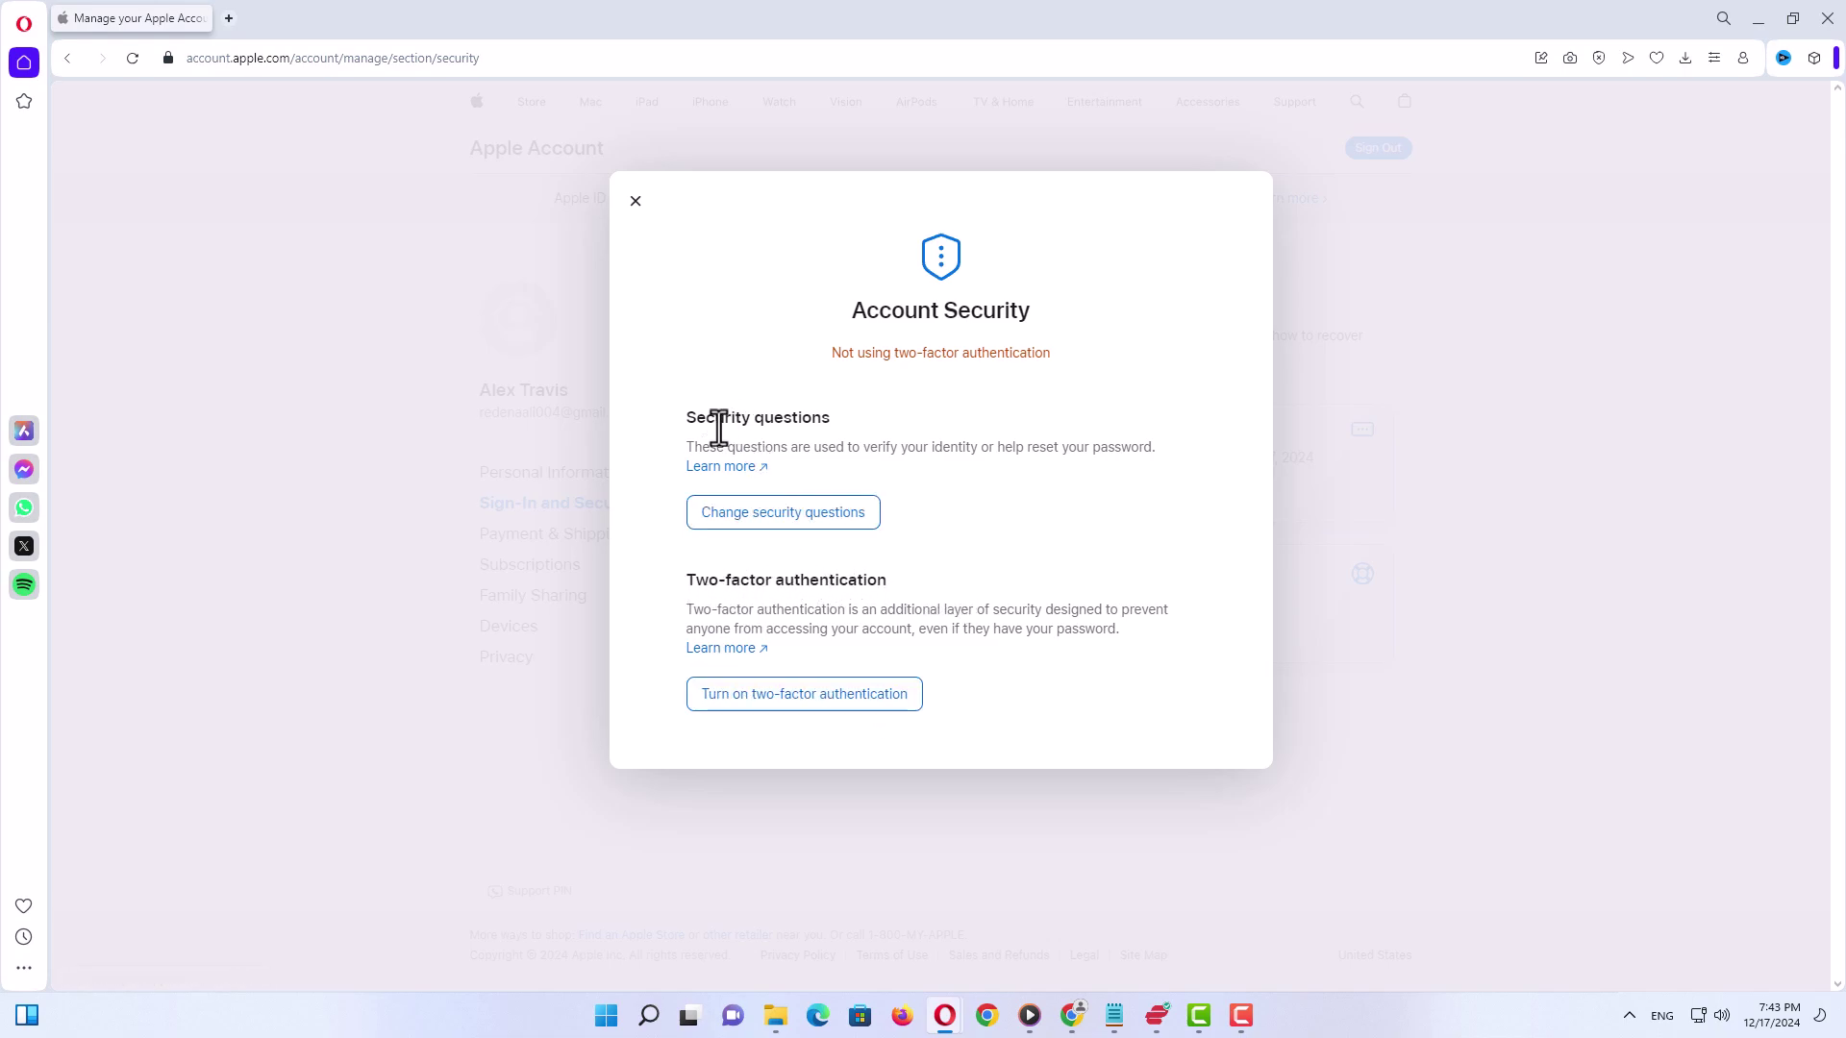
pyautogui.click(810, 529)
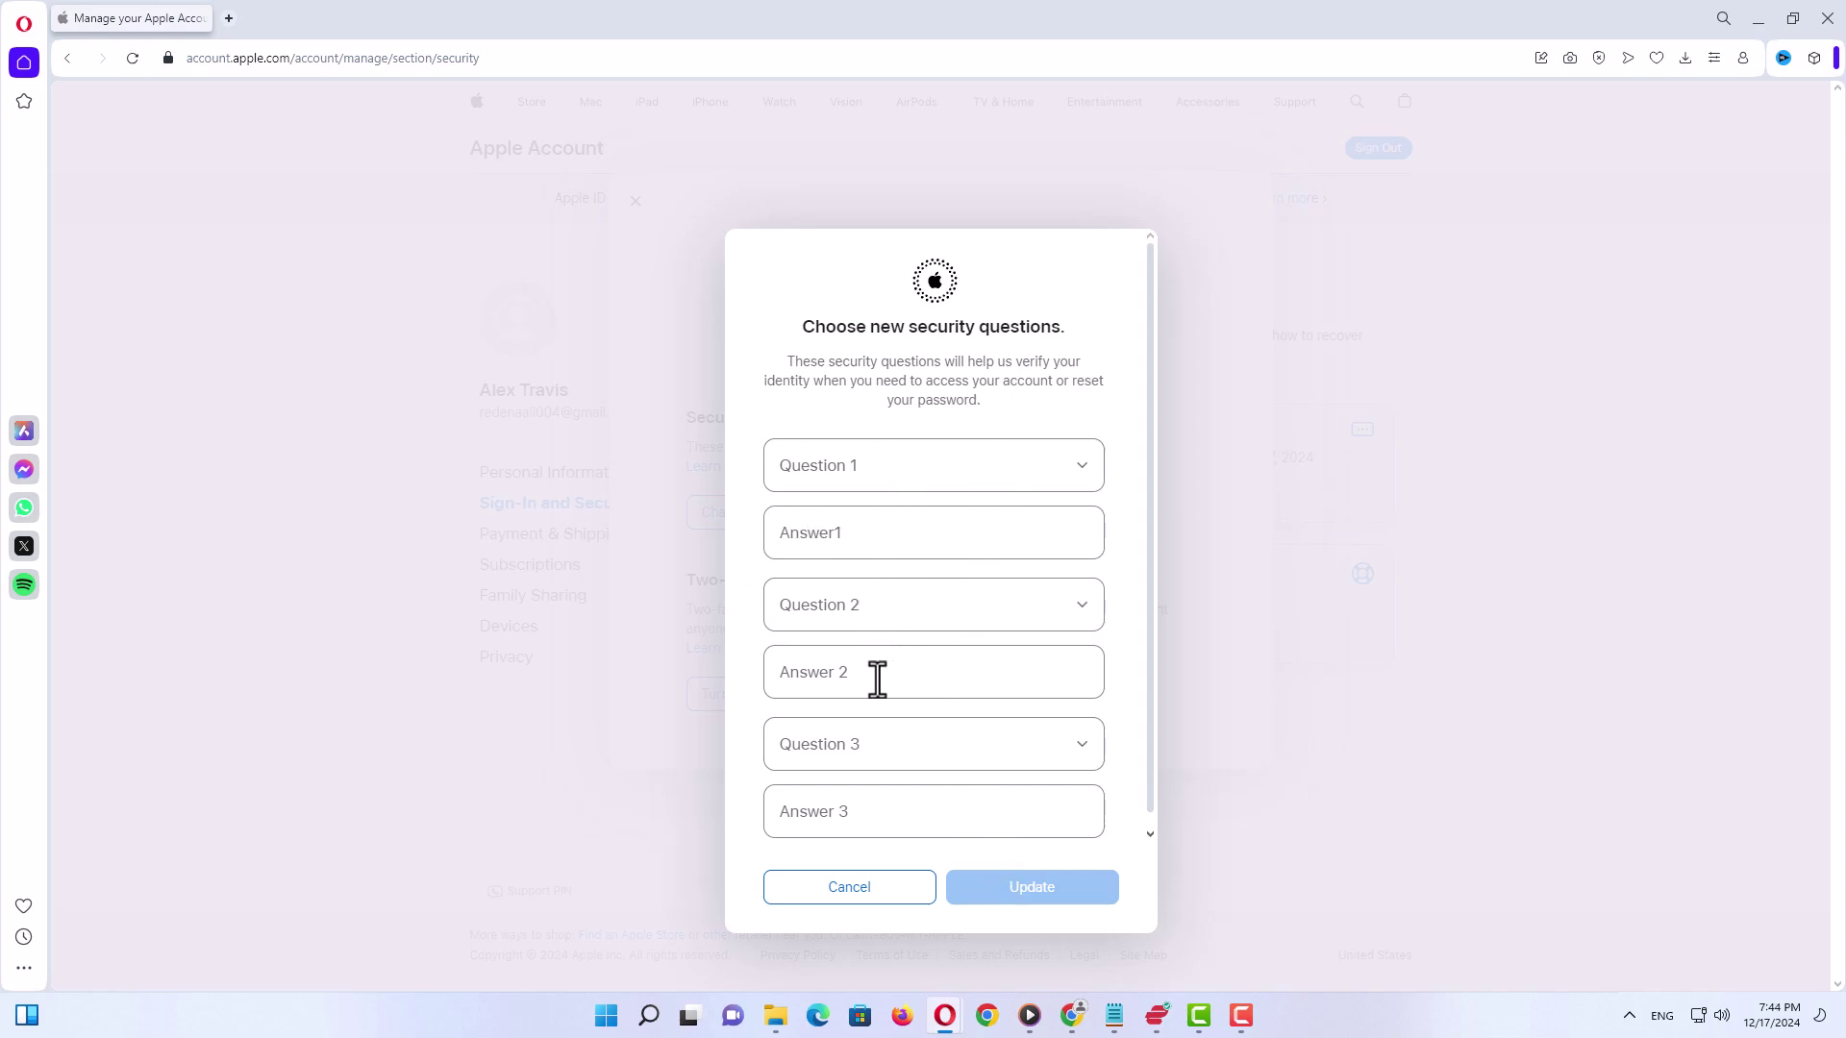
# Step: Pick best friend's first name, dream job, and city where parents met as the three questions
pyautogui.click(1044, 481)
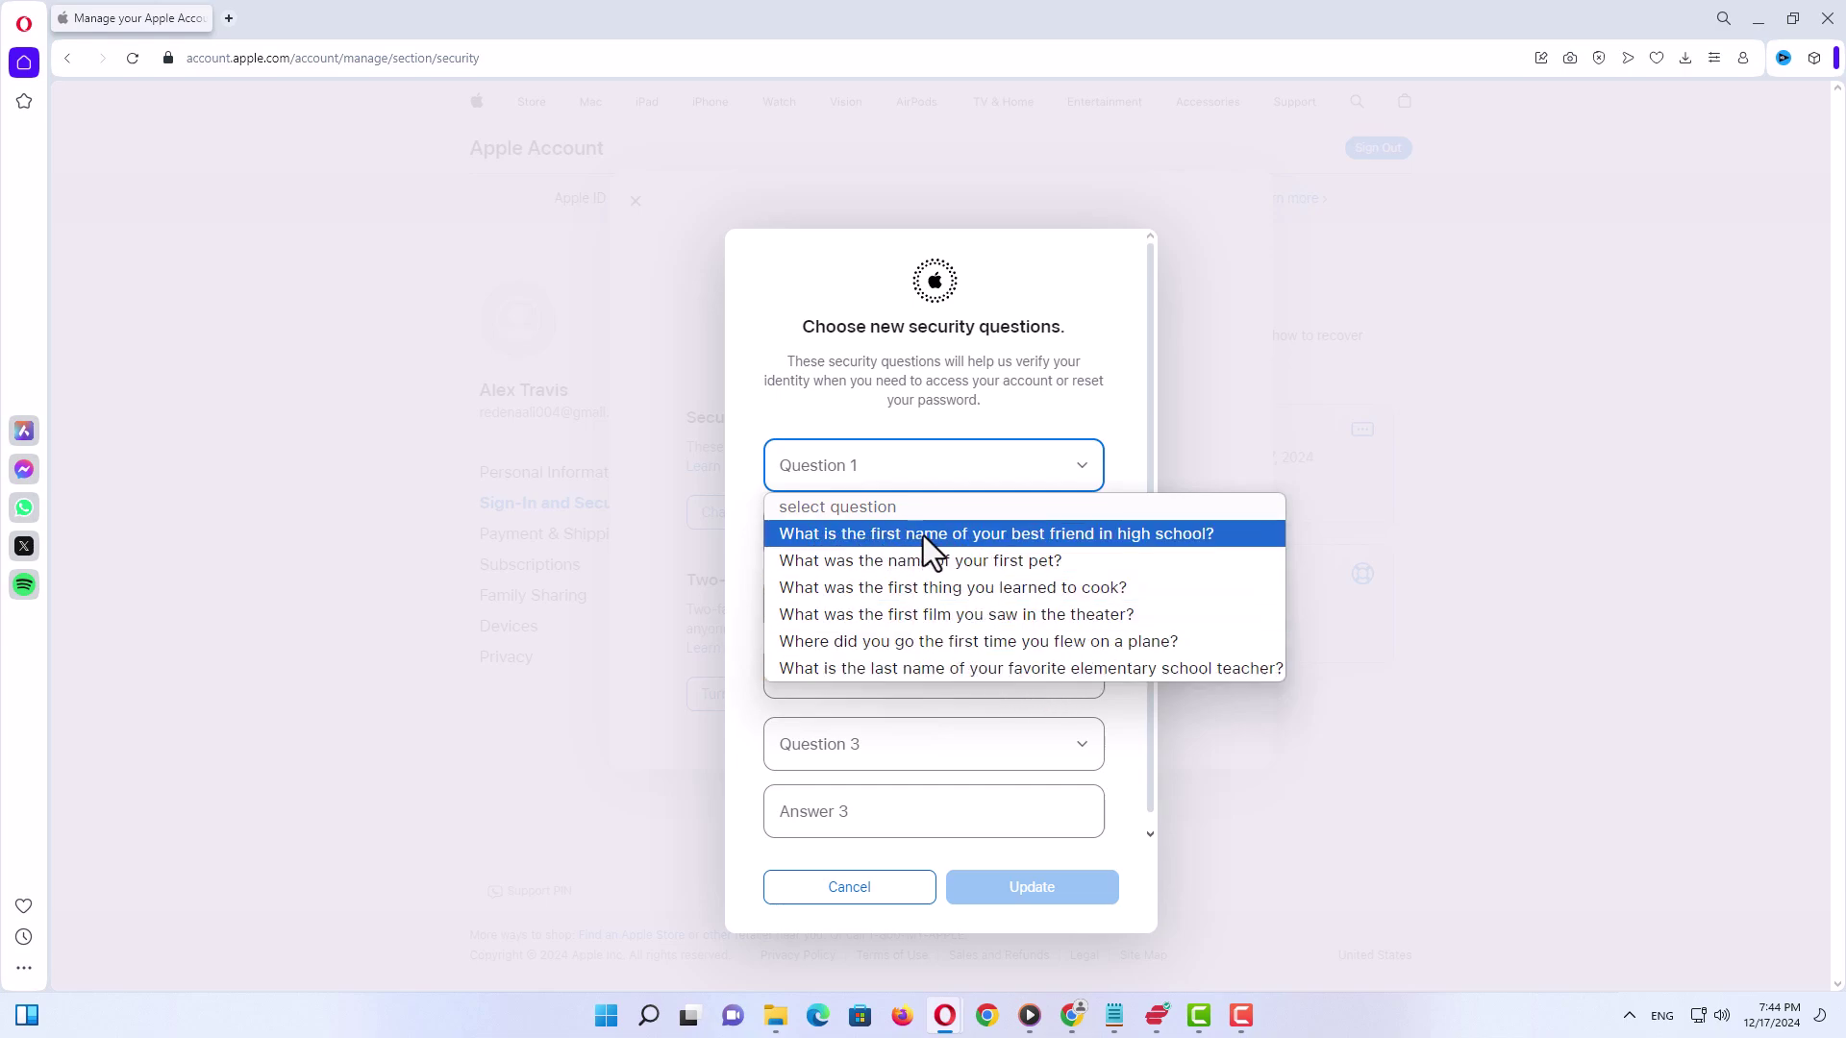
pyautogui.click(1198, 534)
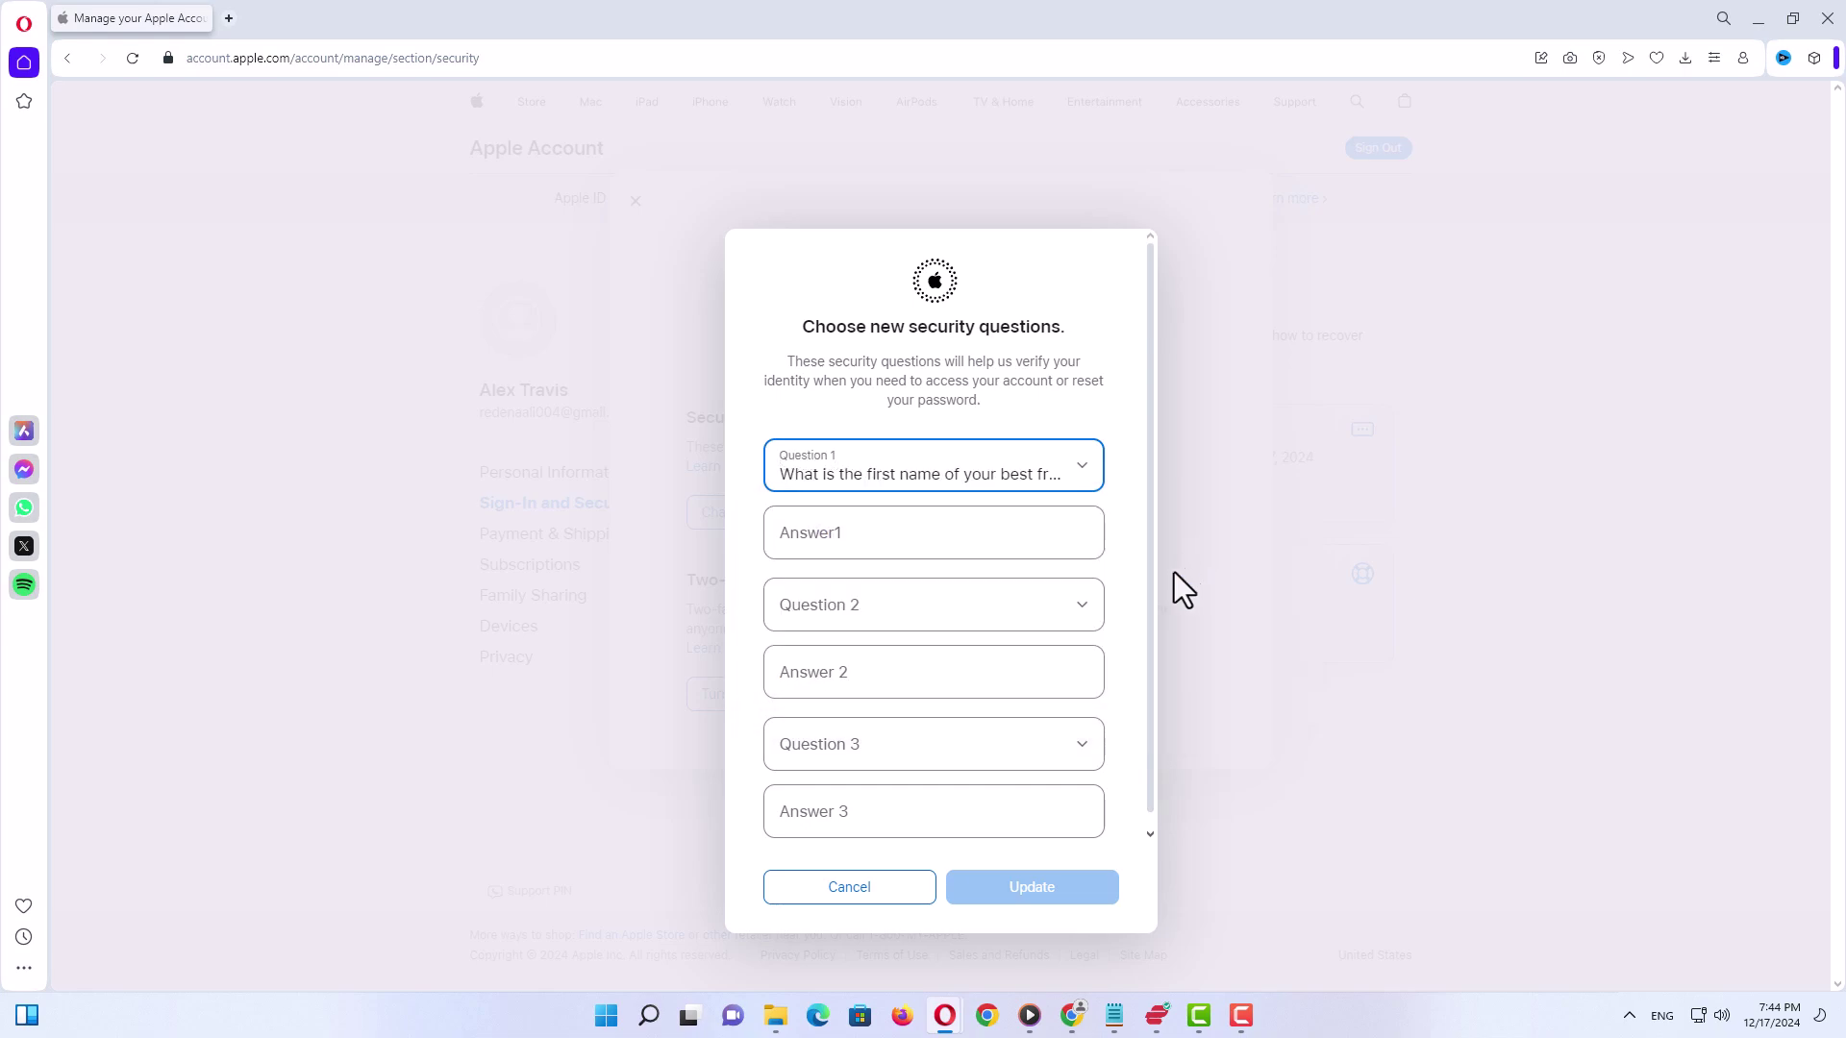
pyautogui.click(883, 621)
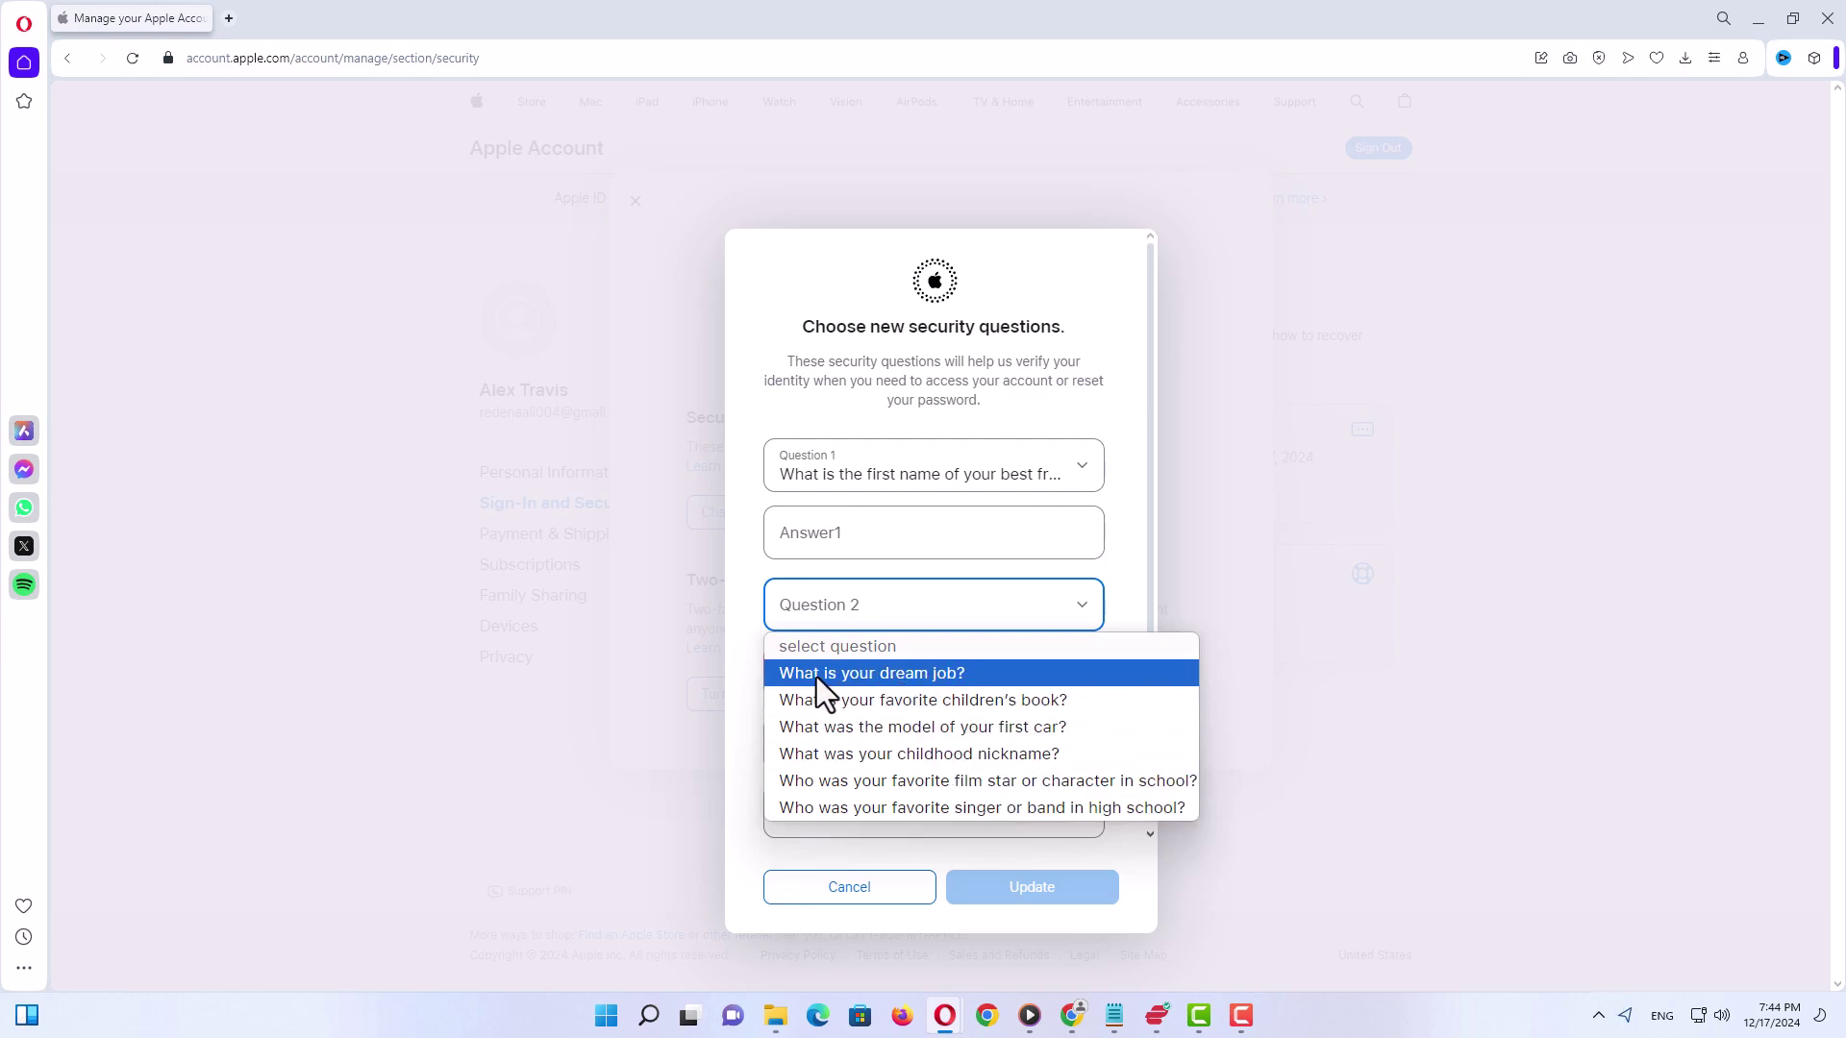
pyautogui.click(845, 678)
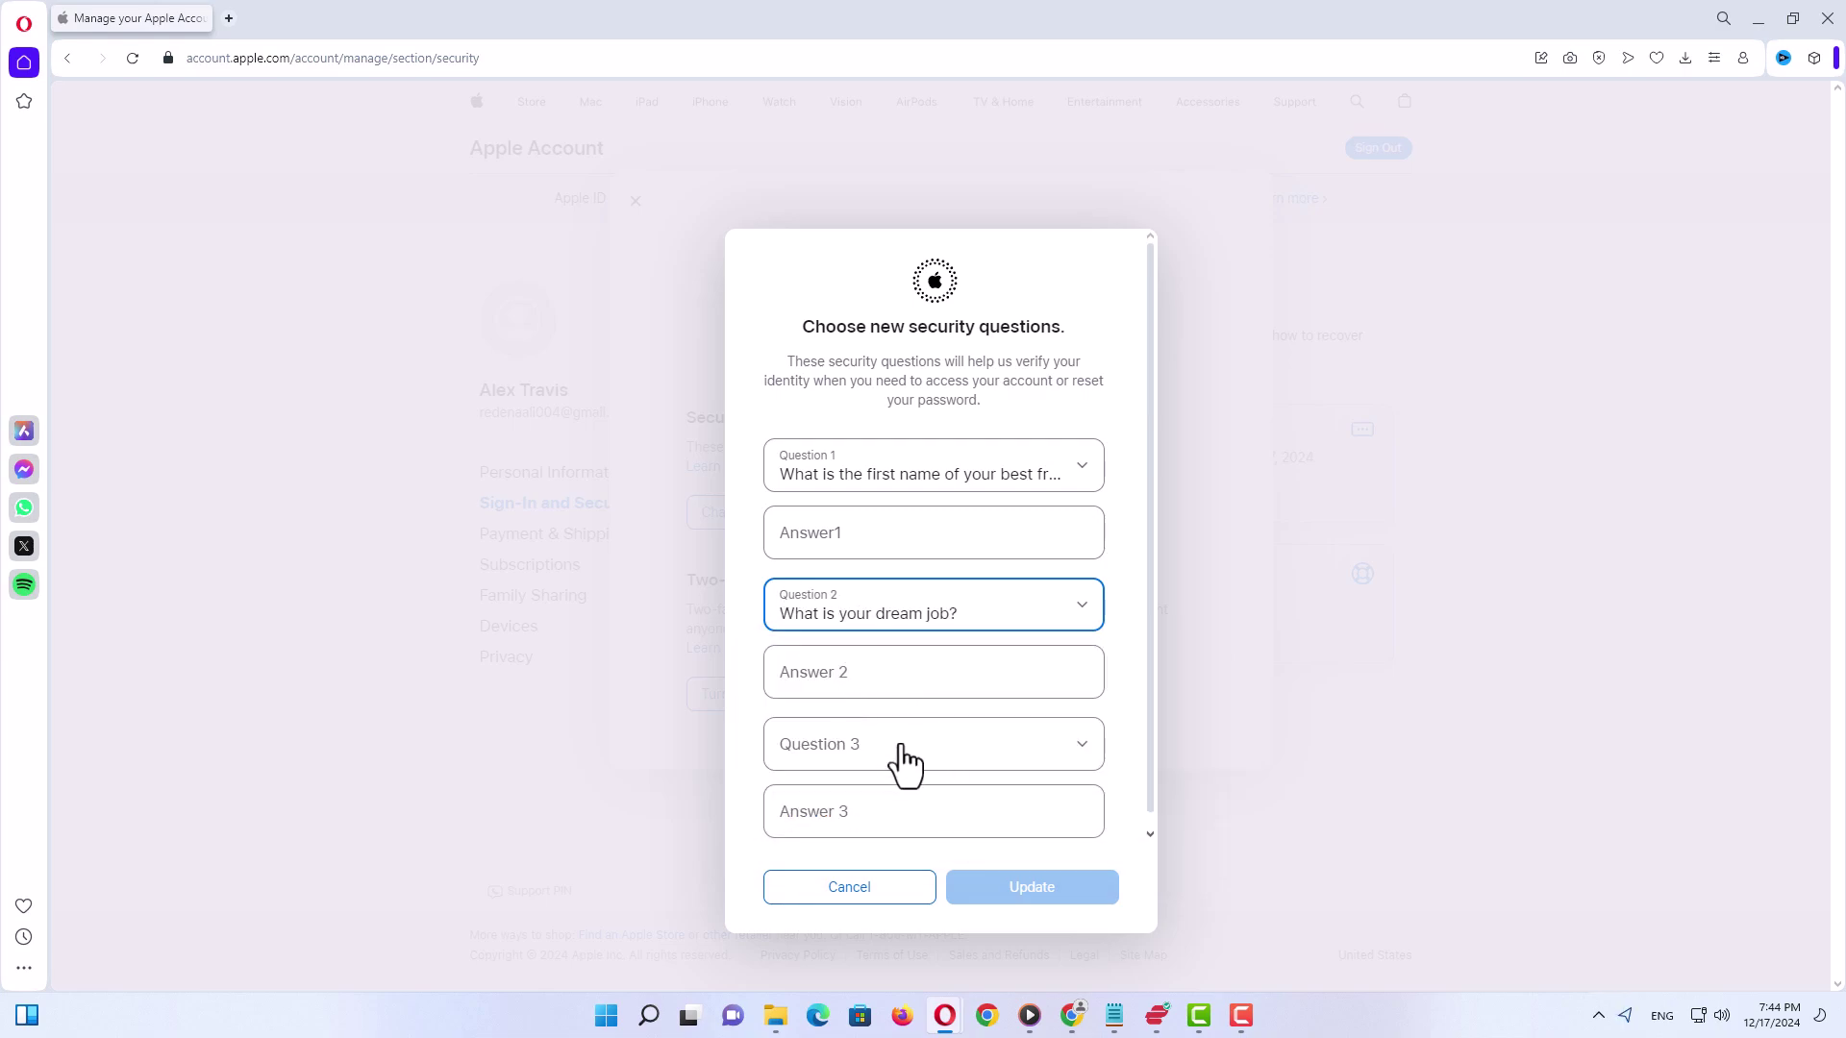
pyautogui.click(931, 750)
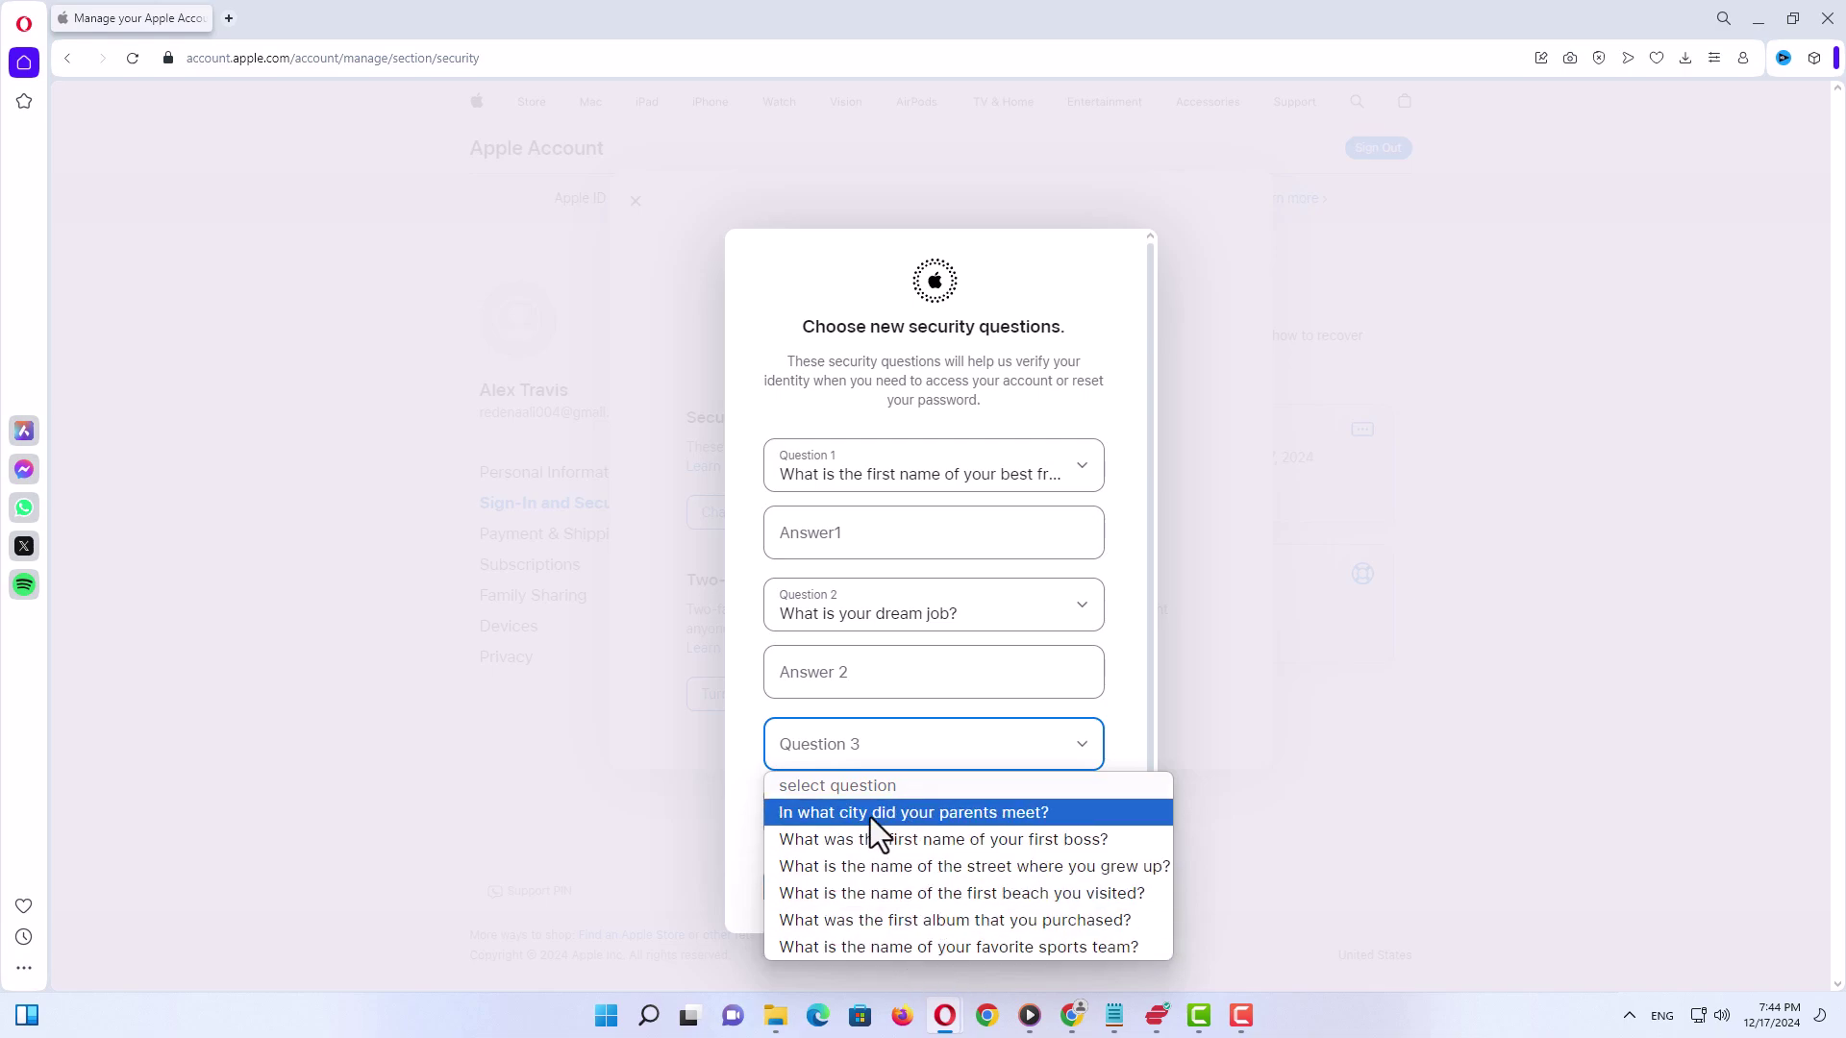
pyautogui.click(956, 815)
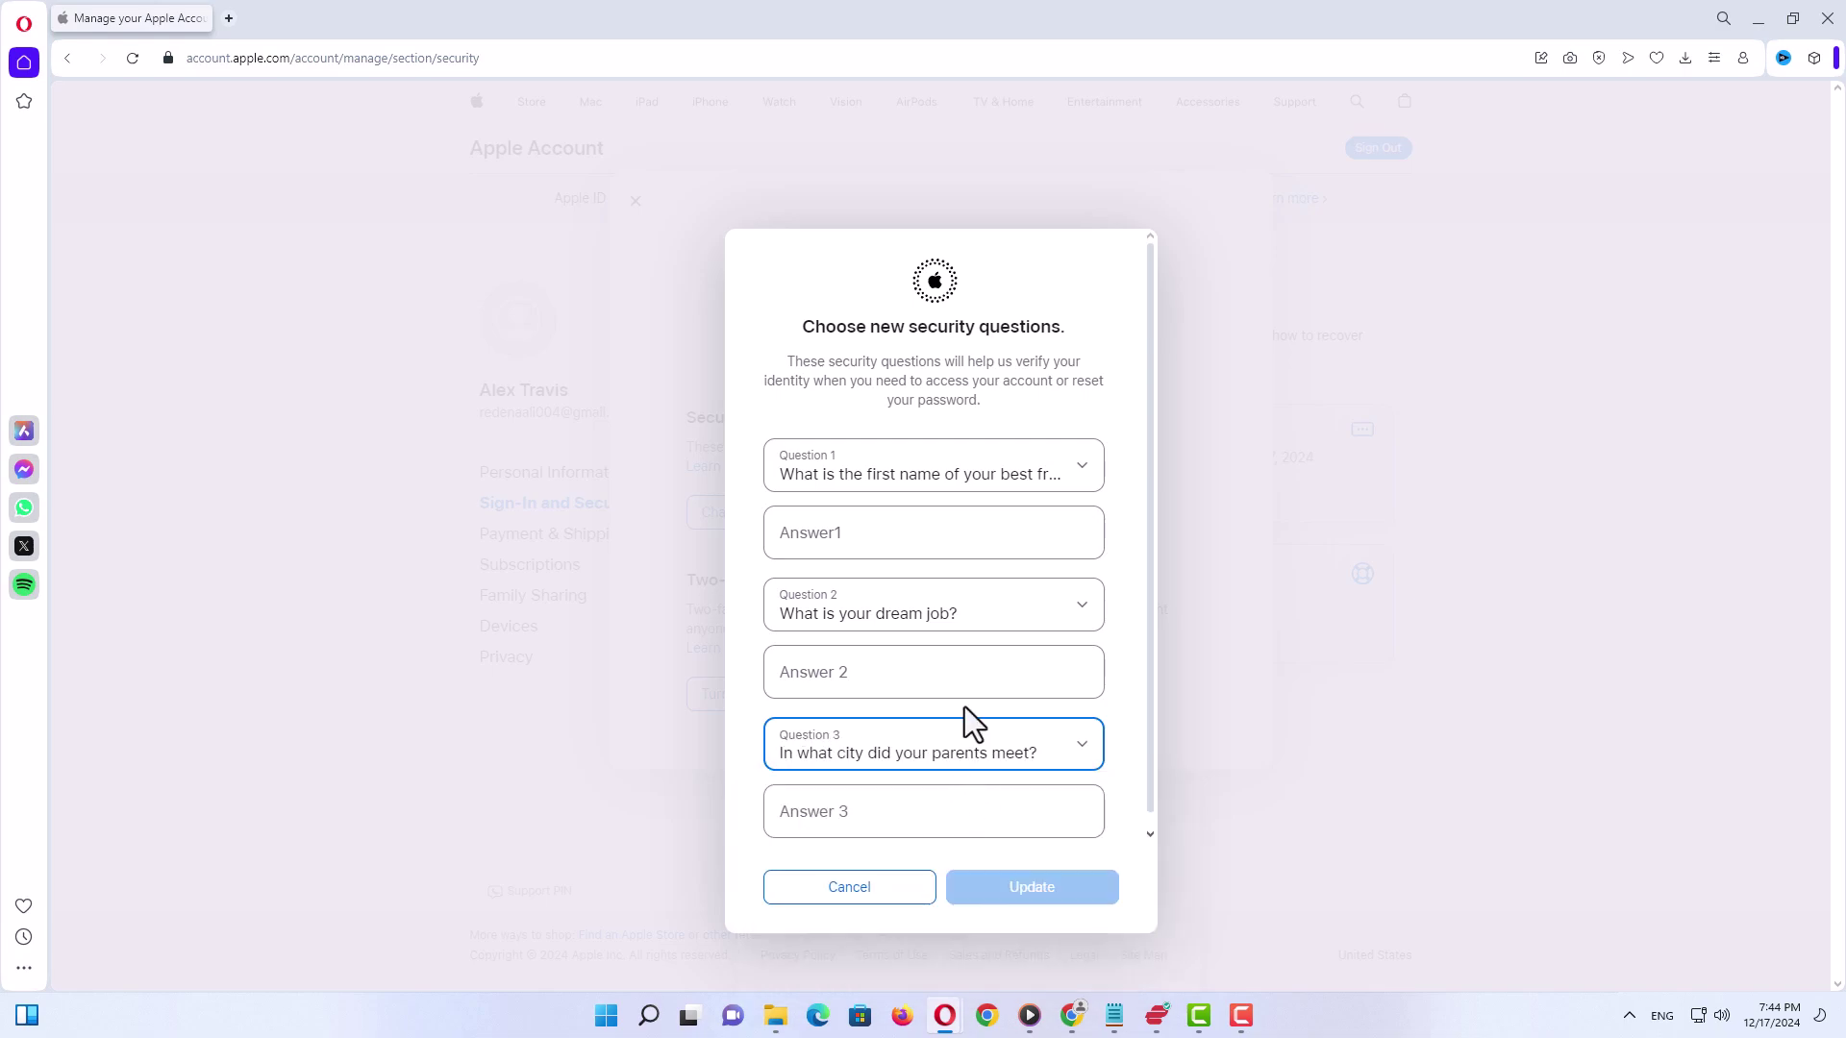
pyautogui.click(894, 530)
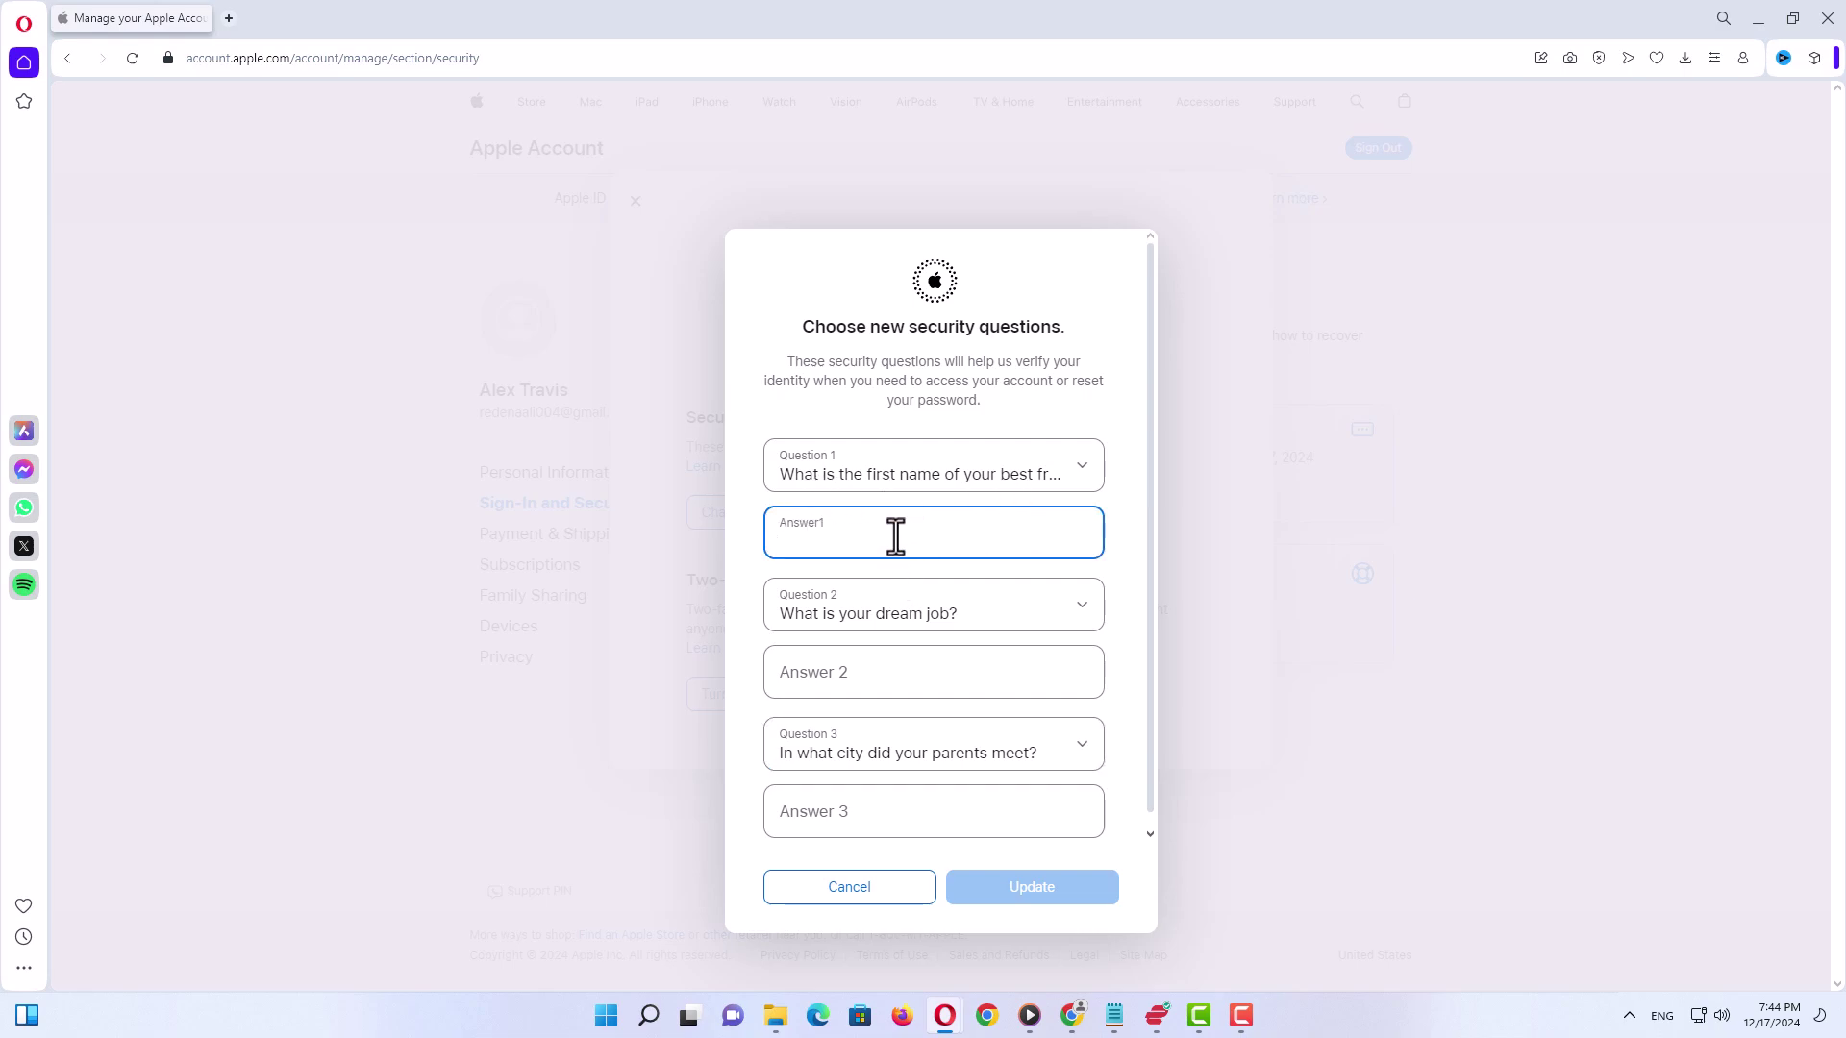
# Step: Fill in the dream job and parents' city answers, then submit with Update
pyautogui.click(927, 680)
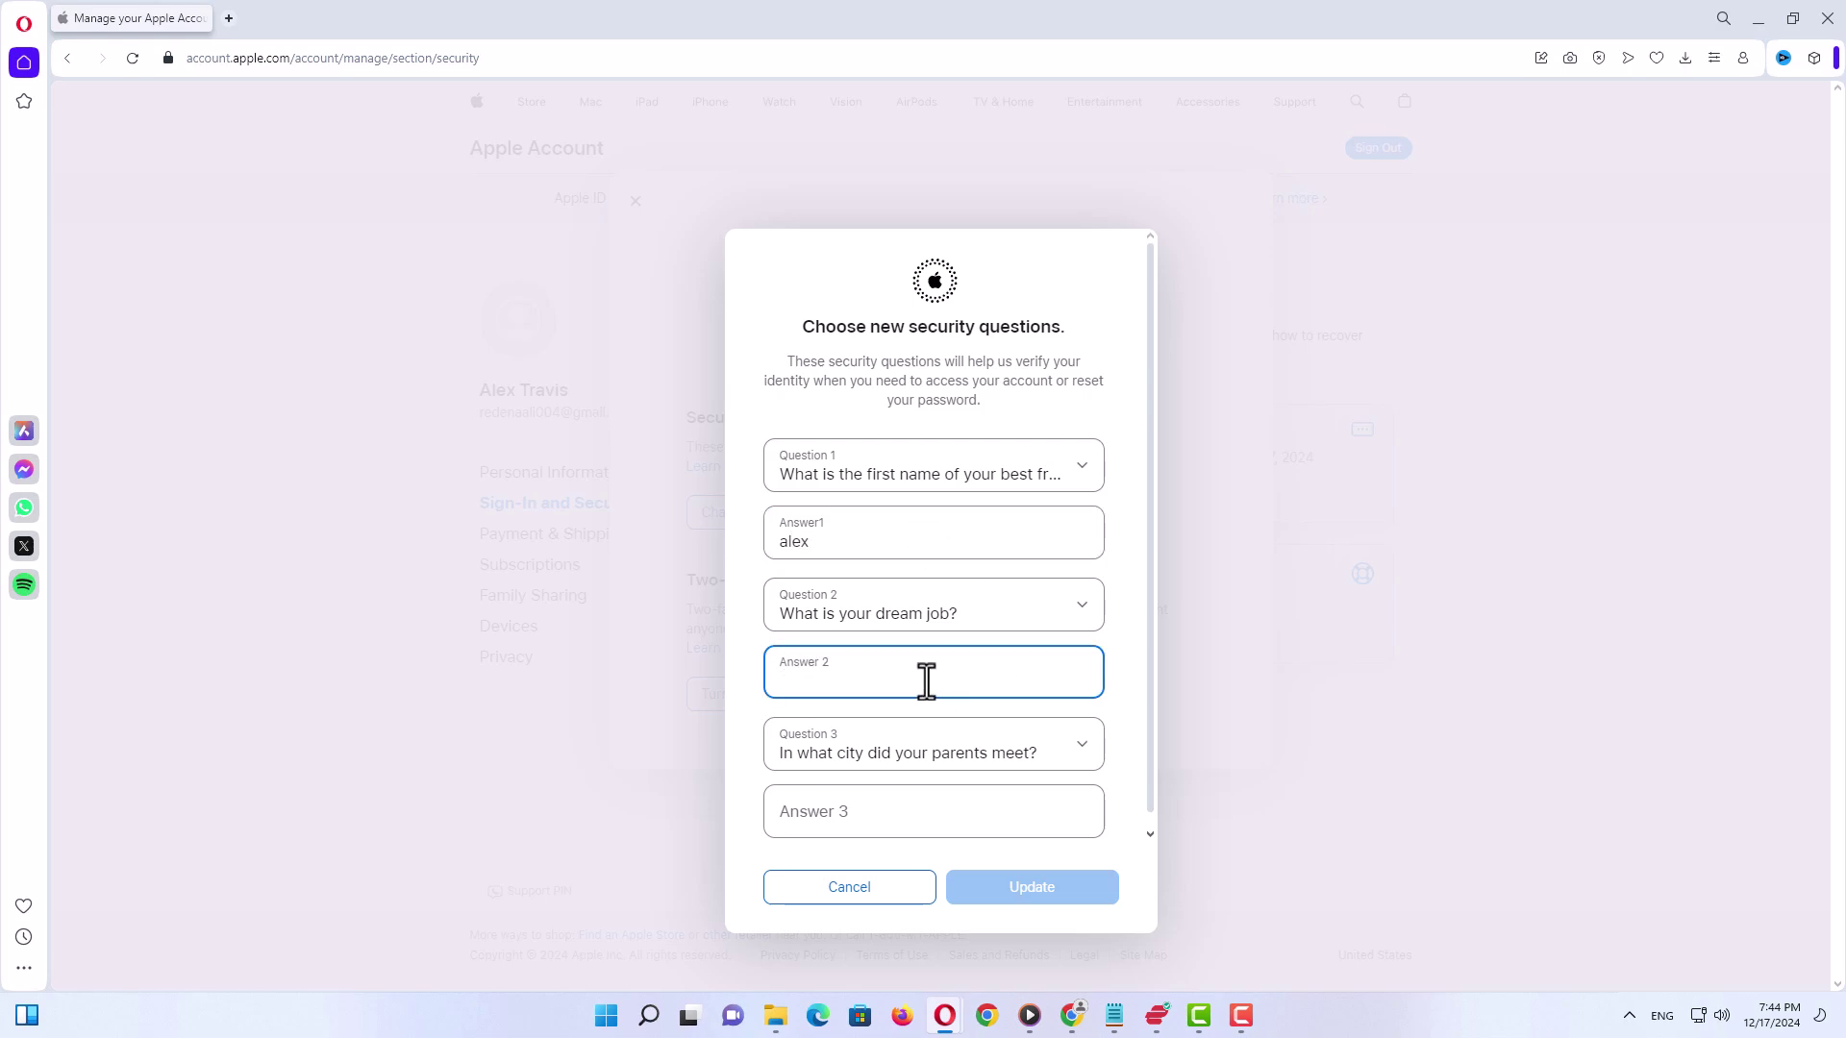
pyautogui.click(852, 815)
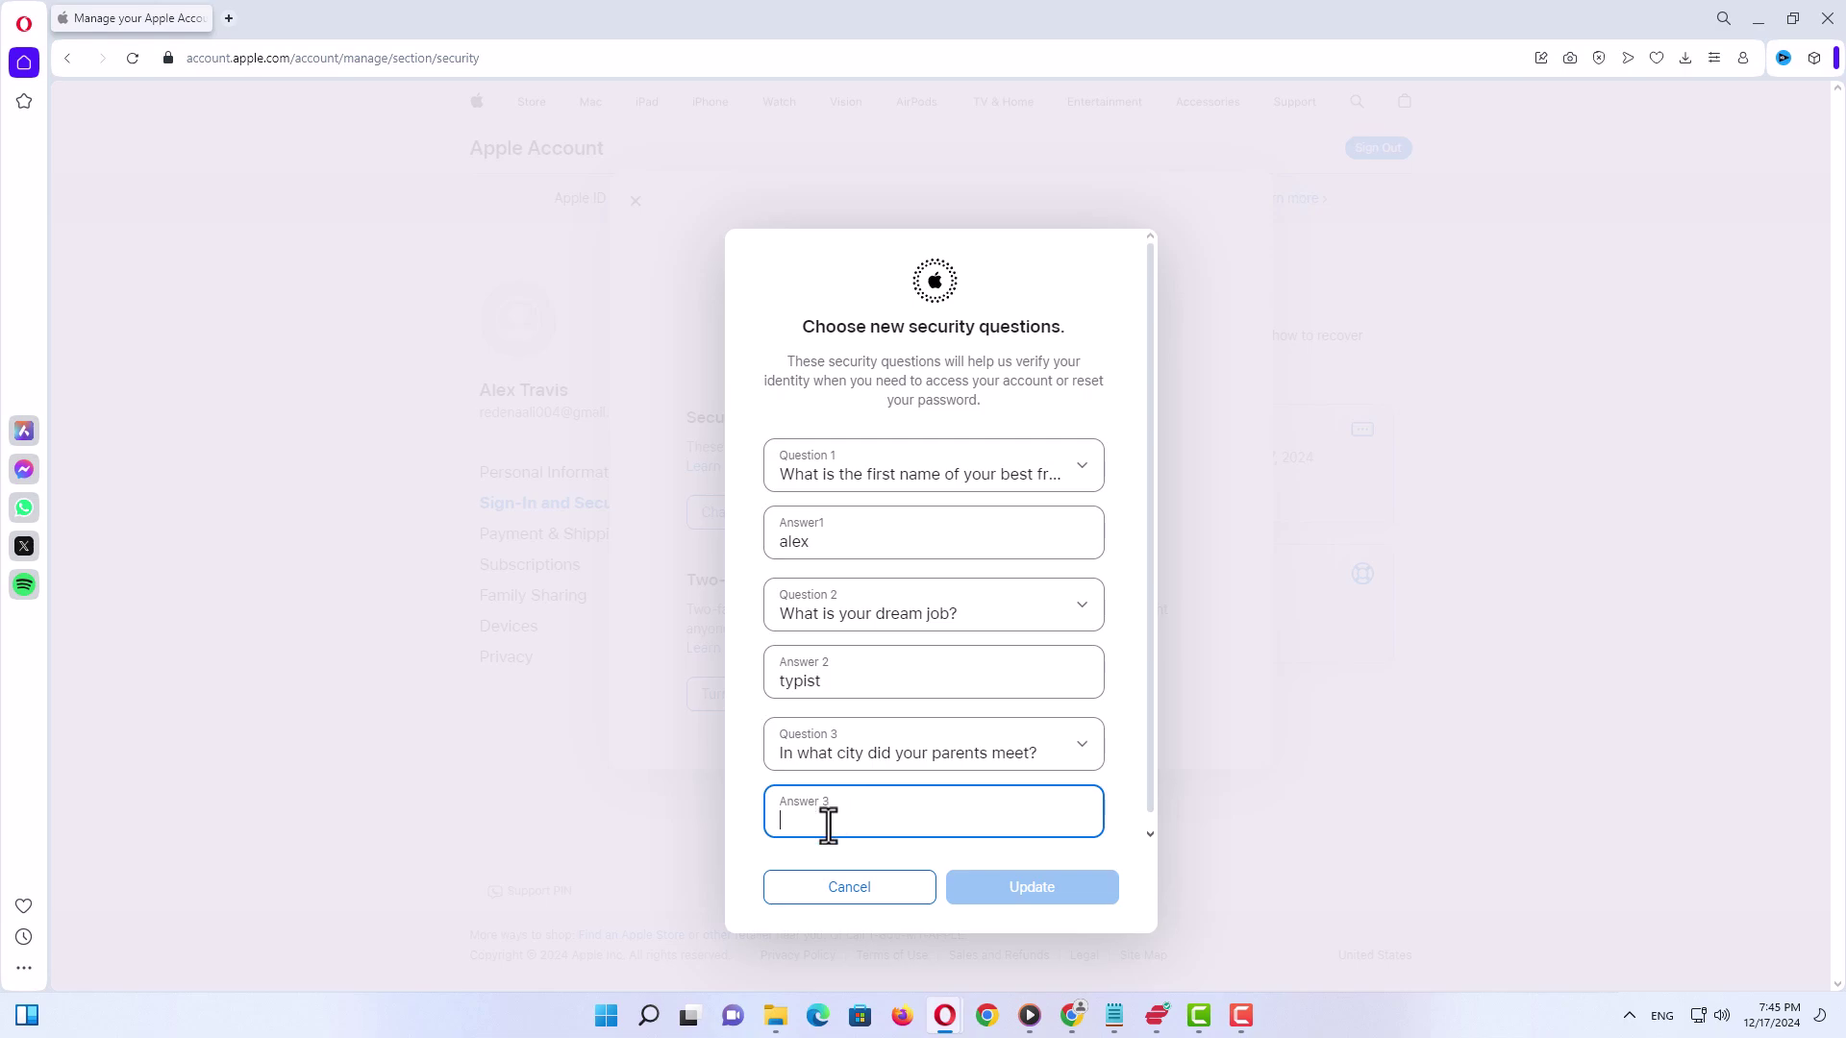
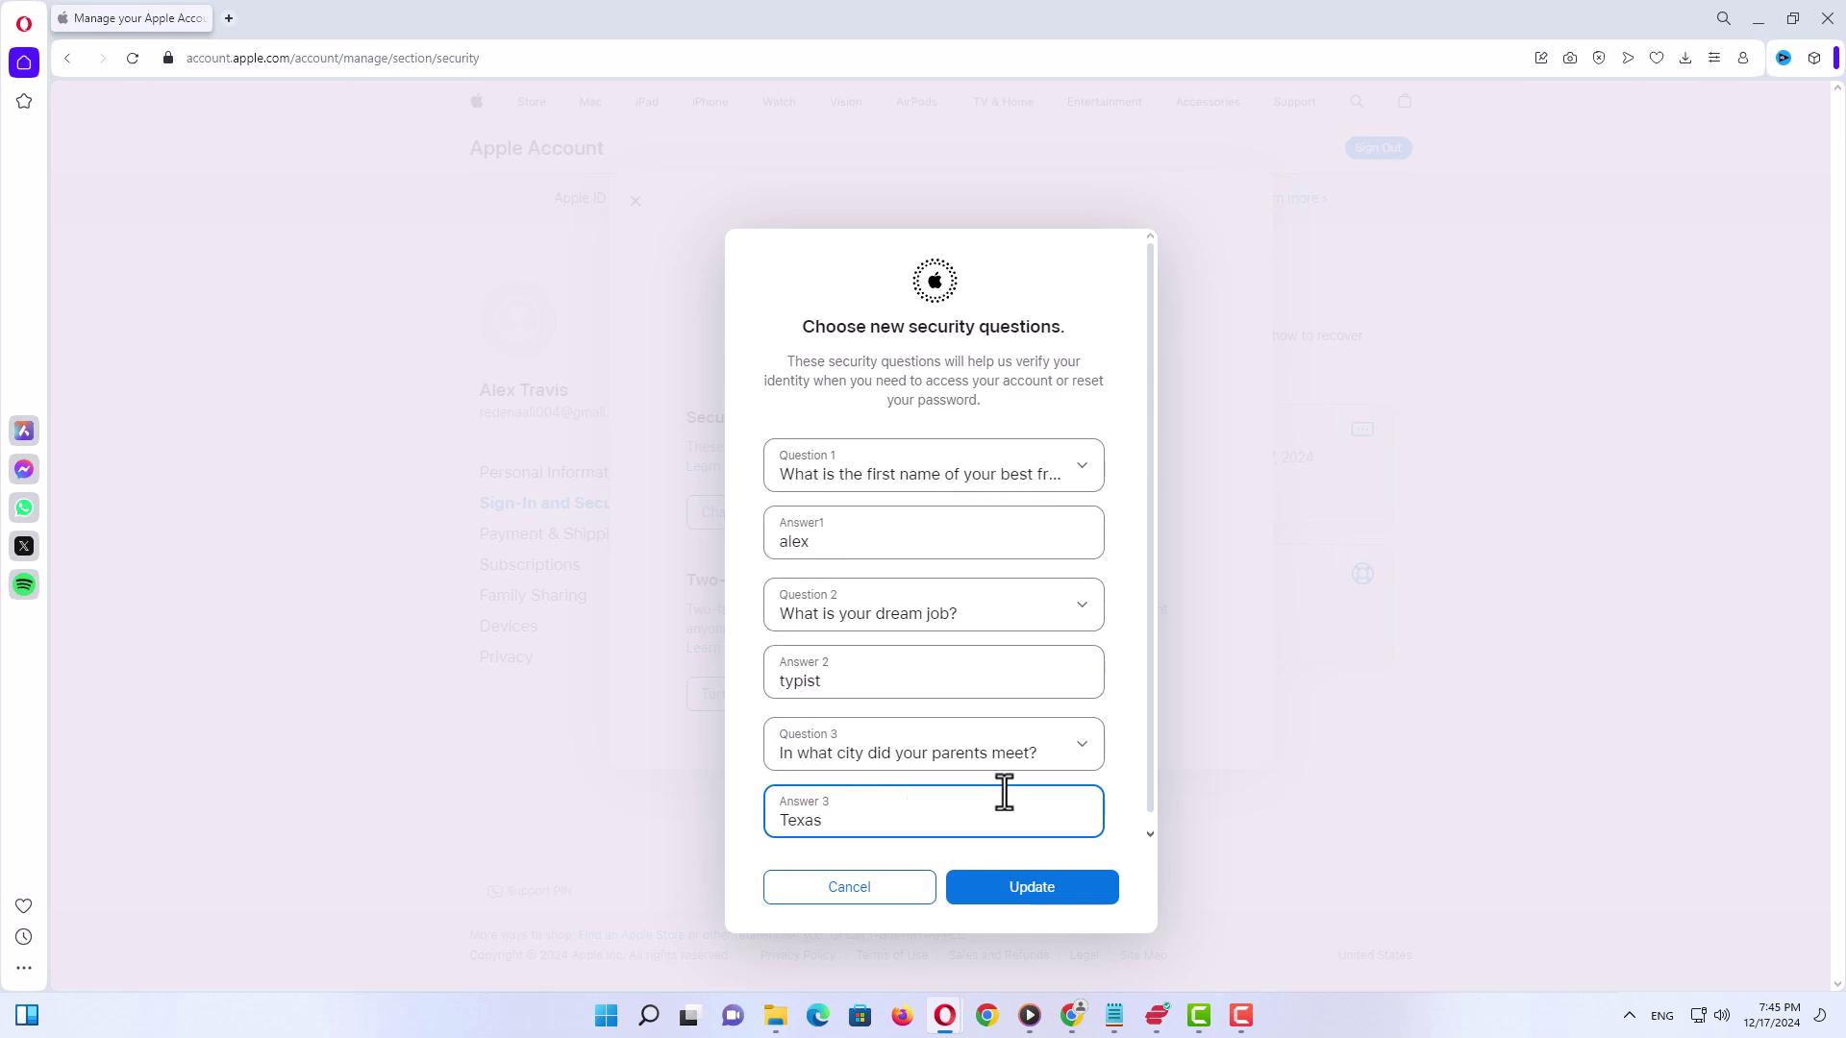
pyautogui.moveTo(1150, 756)
pyautogui.mouseDown()
pyautogui.moveTo(1161, 779)
pyautogui.moveTo(1163, 731)
pyautogui.mouseUp()
pyautogui.click(1037, 901)
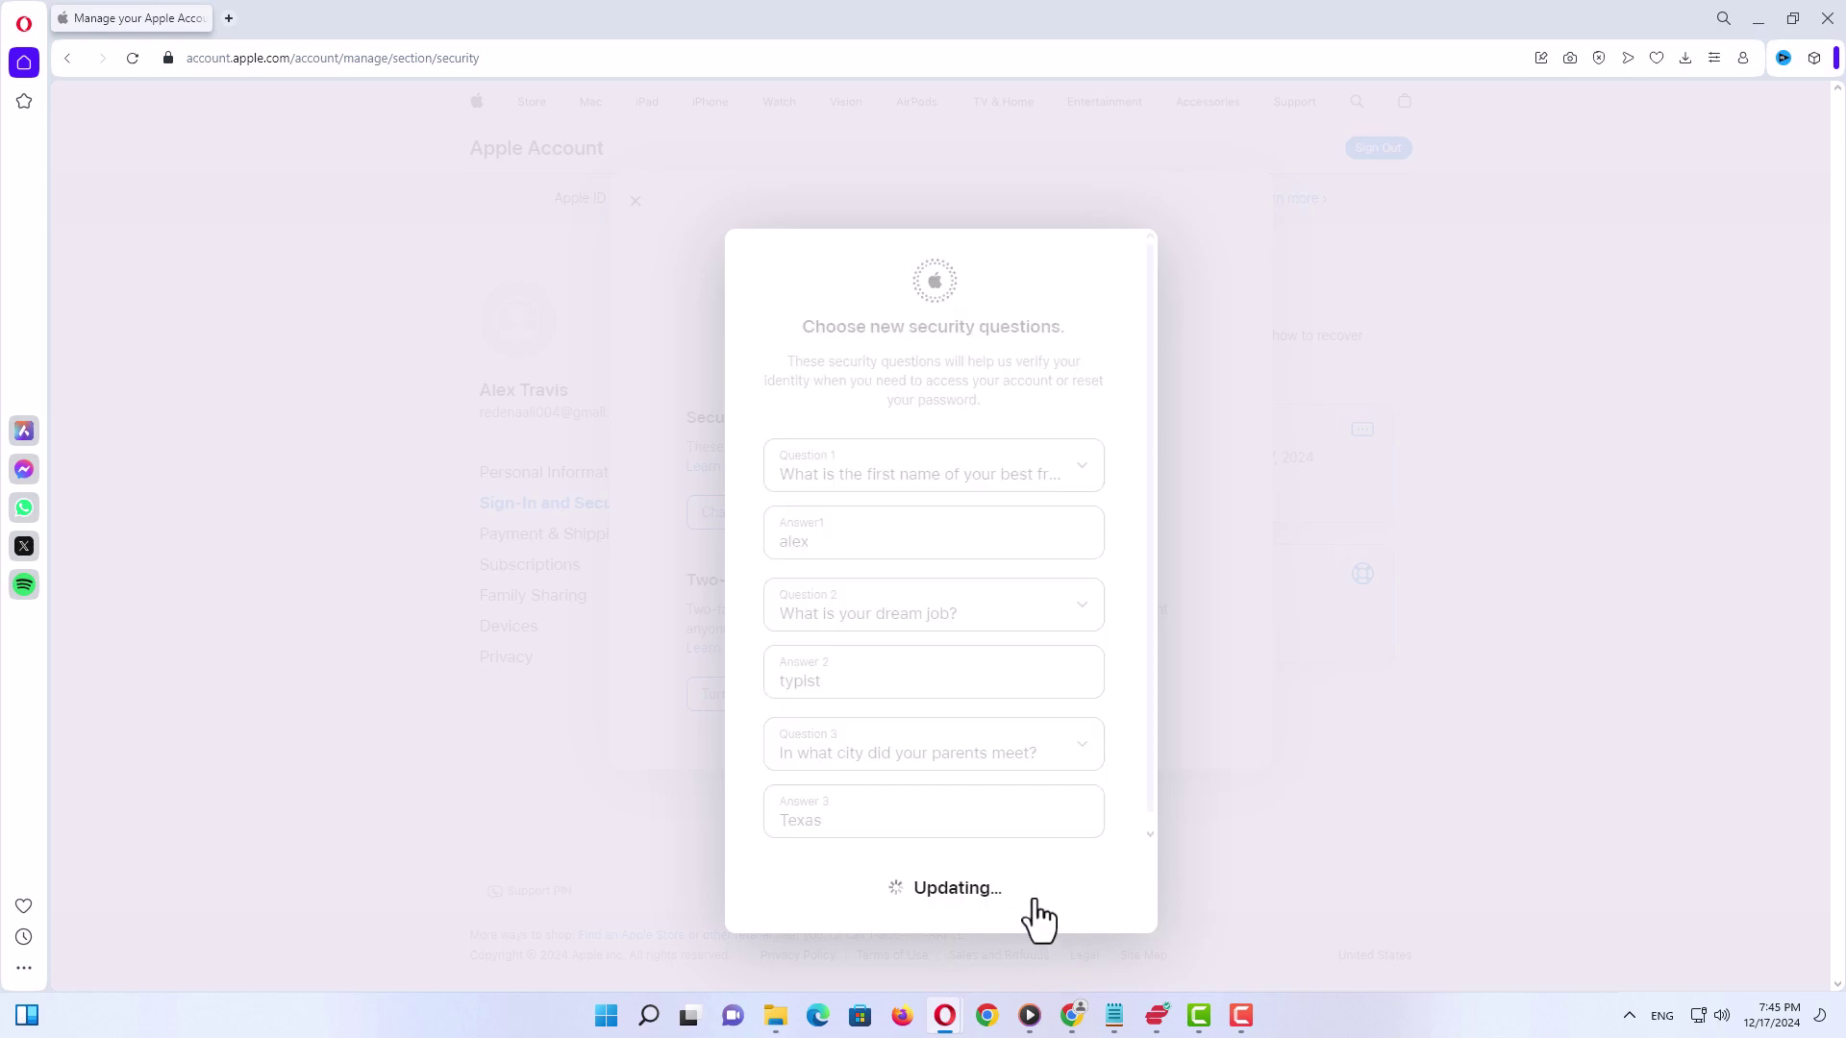
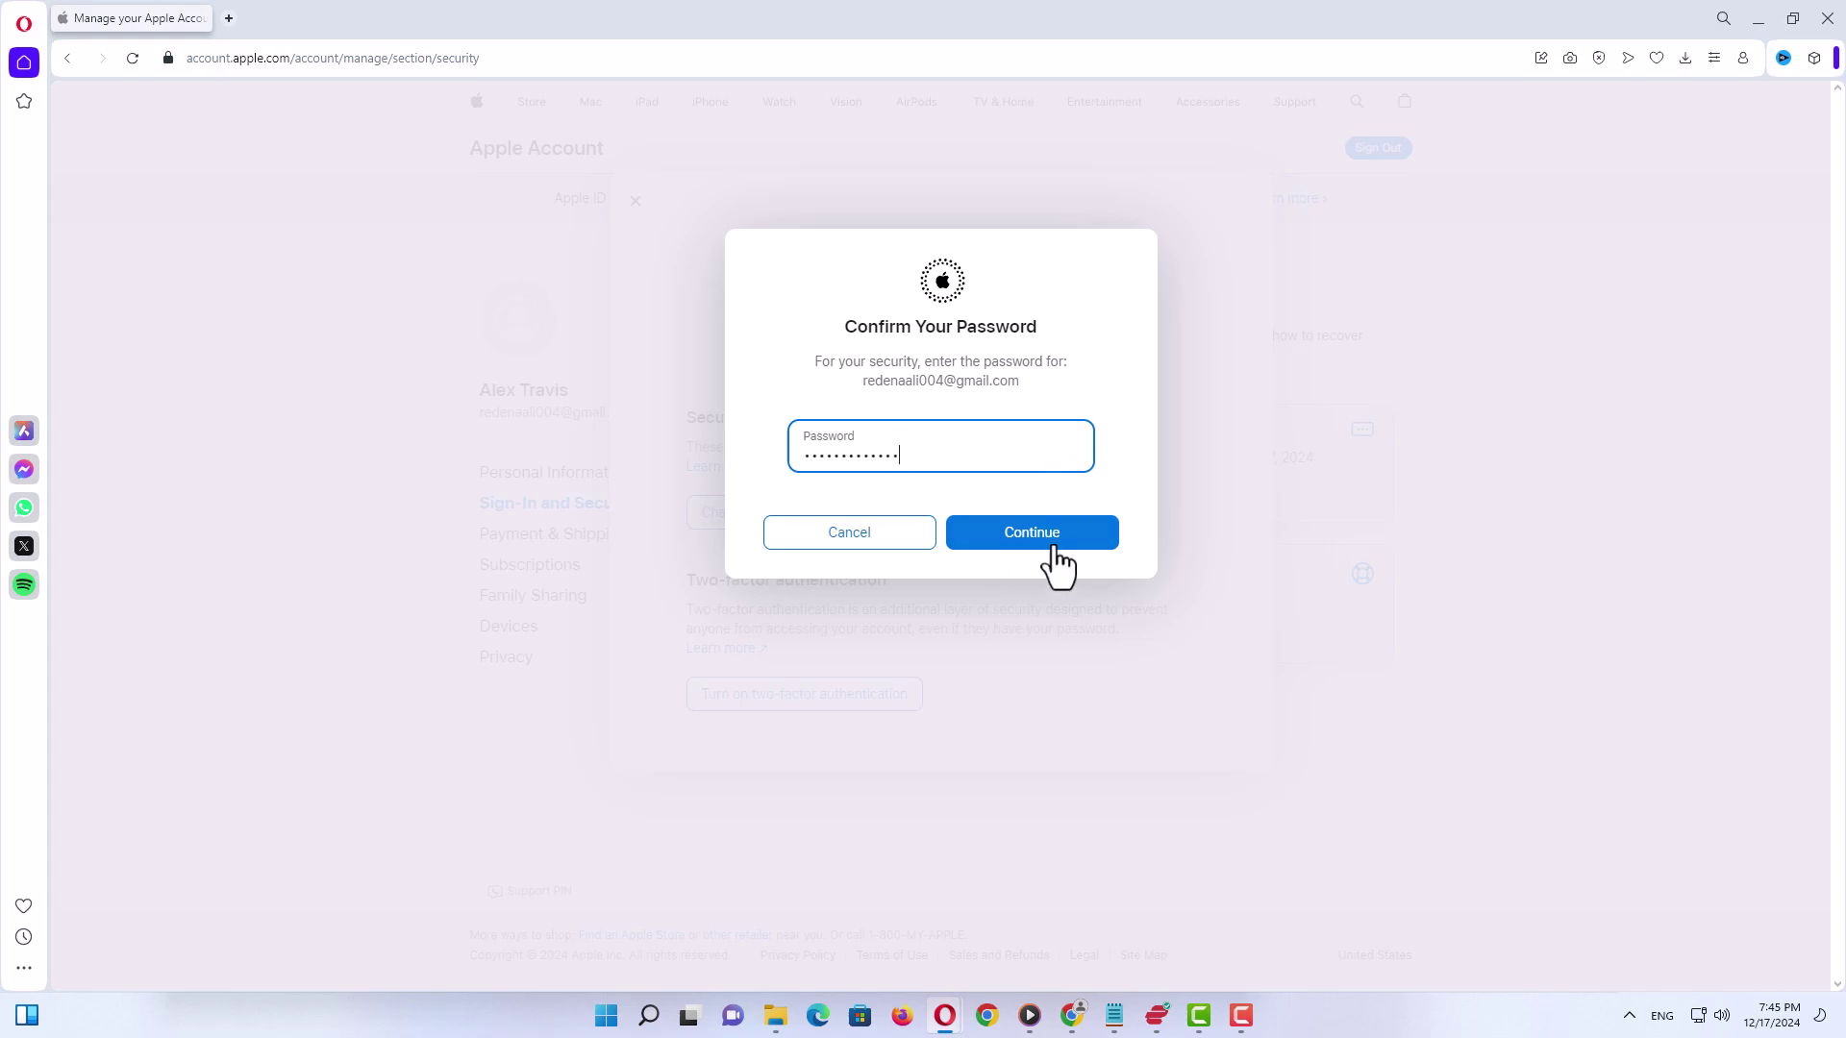
# Step: Confirm the account password to save the new security questions, then close the confirmation and Account Security dialog
pyautogui.click(1055, 541)
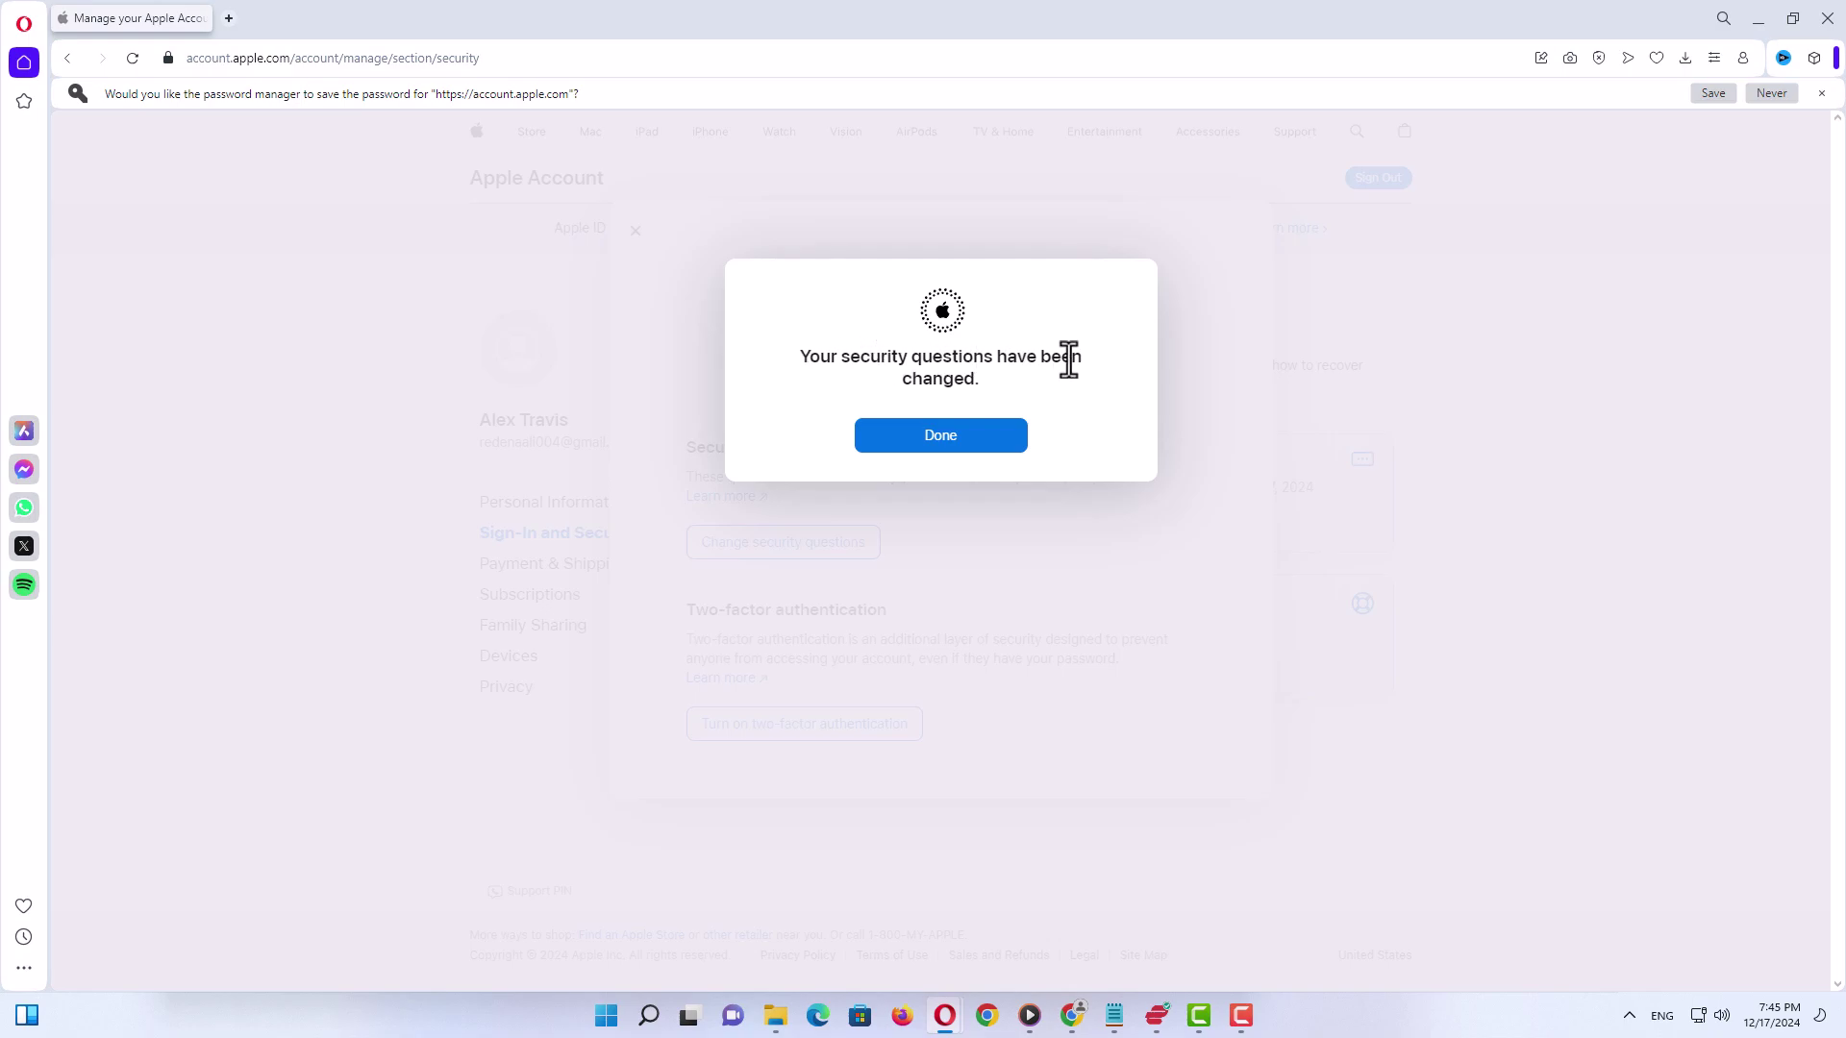
pyautogui.click(932, 463)
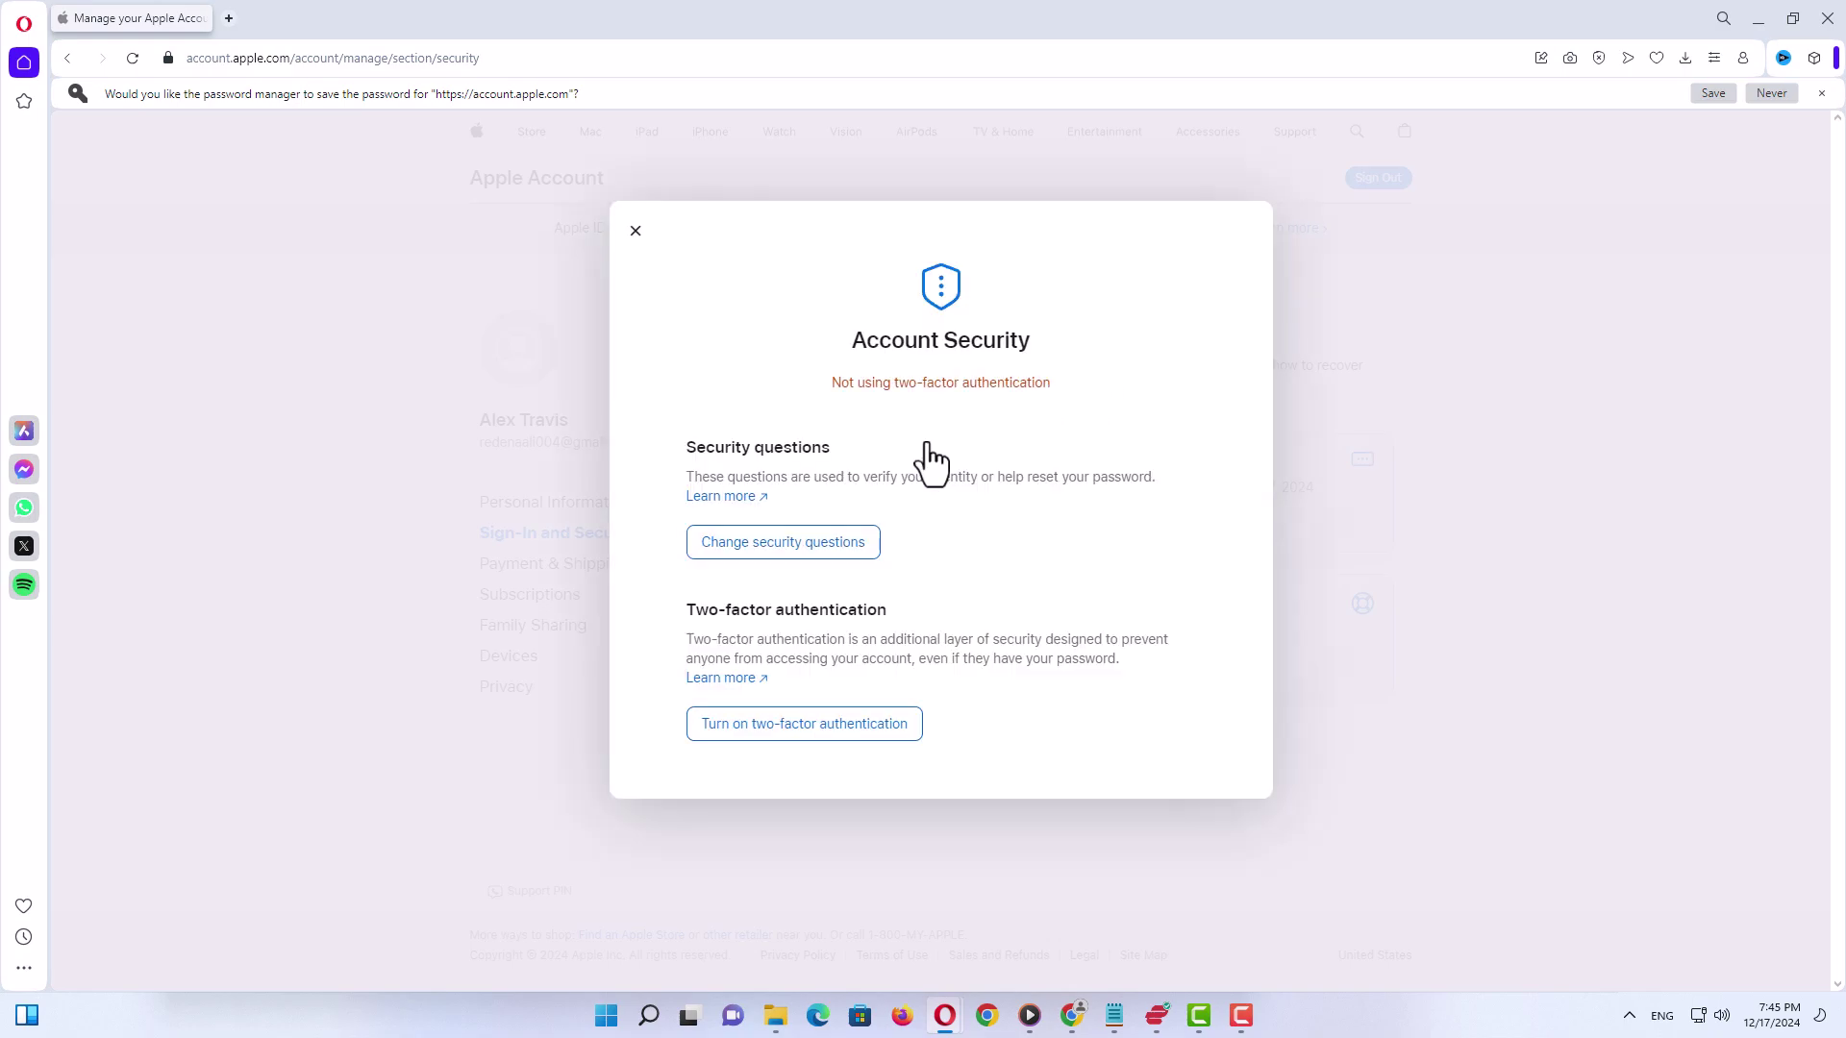
pyautogui.click(635, 233)
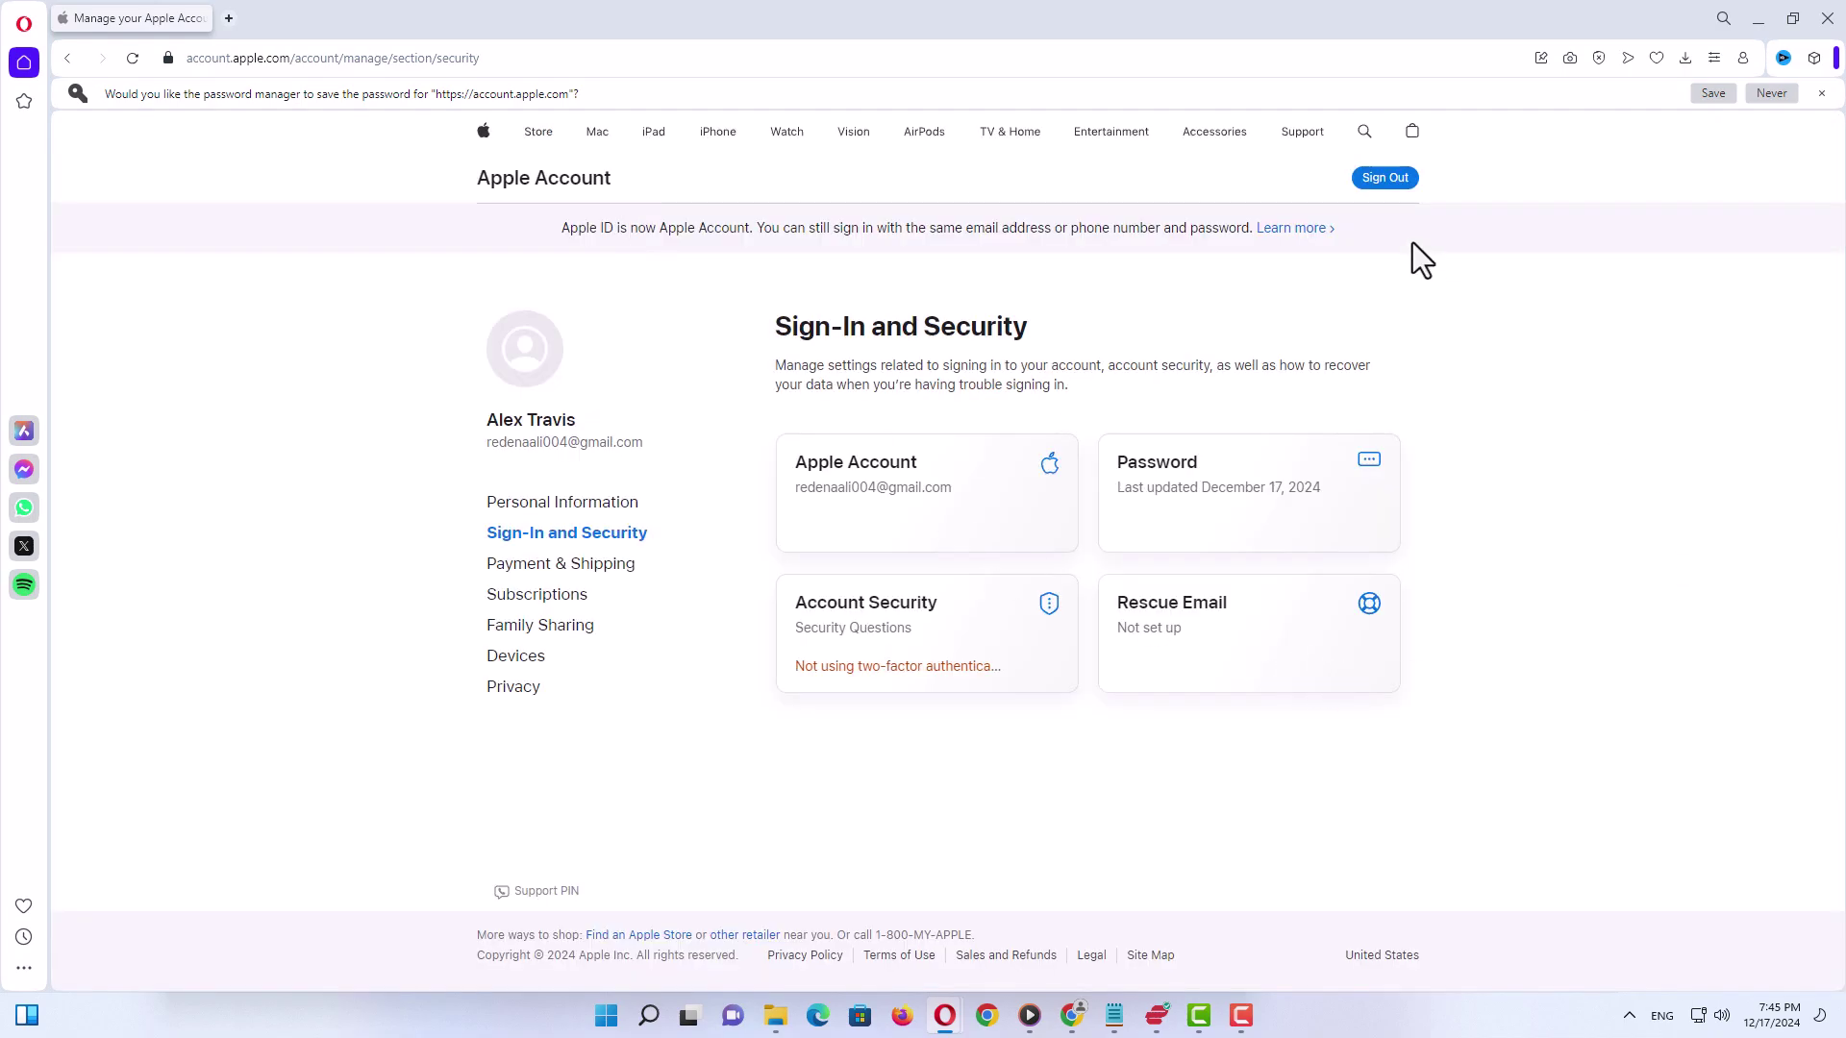
# Step: Sign out, begin signing back in, and select the account email in the id.txt Notepad file
pyautogui.click(1384, 182)
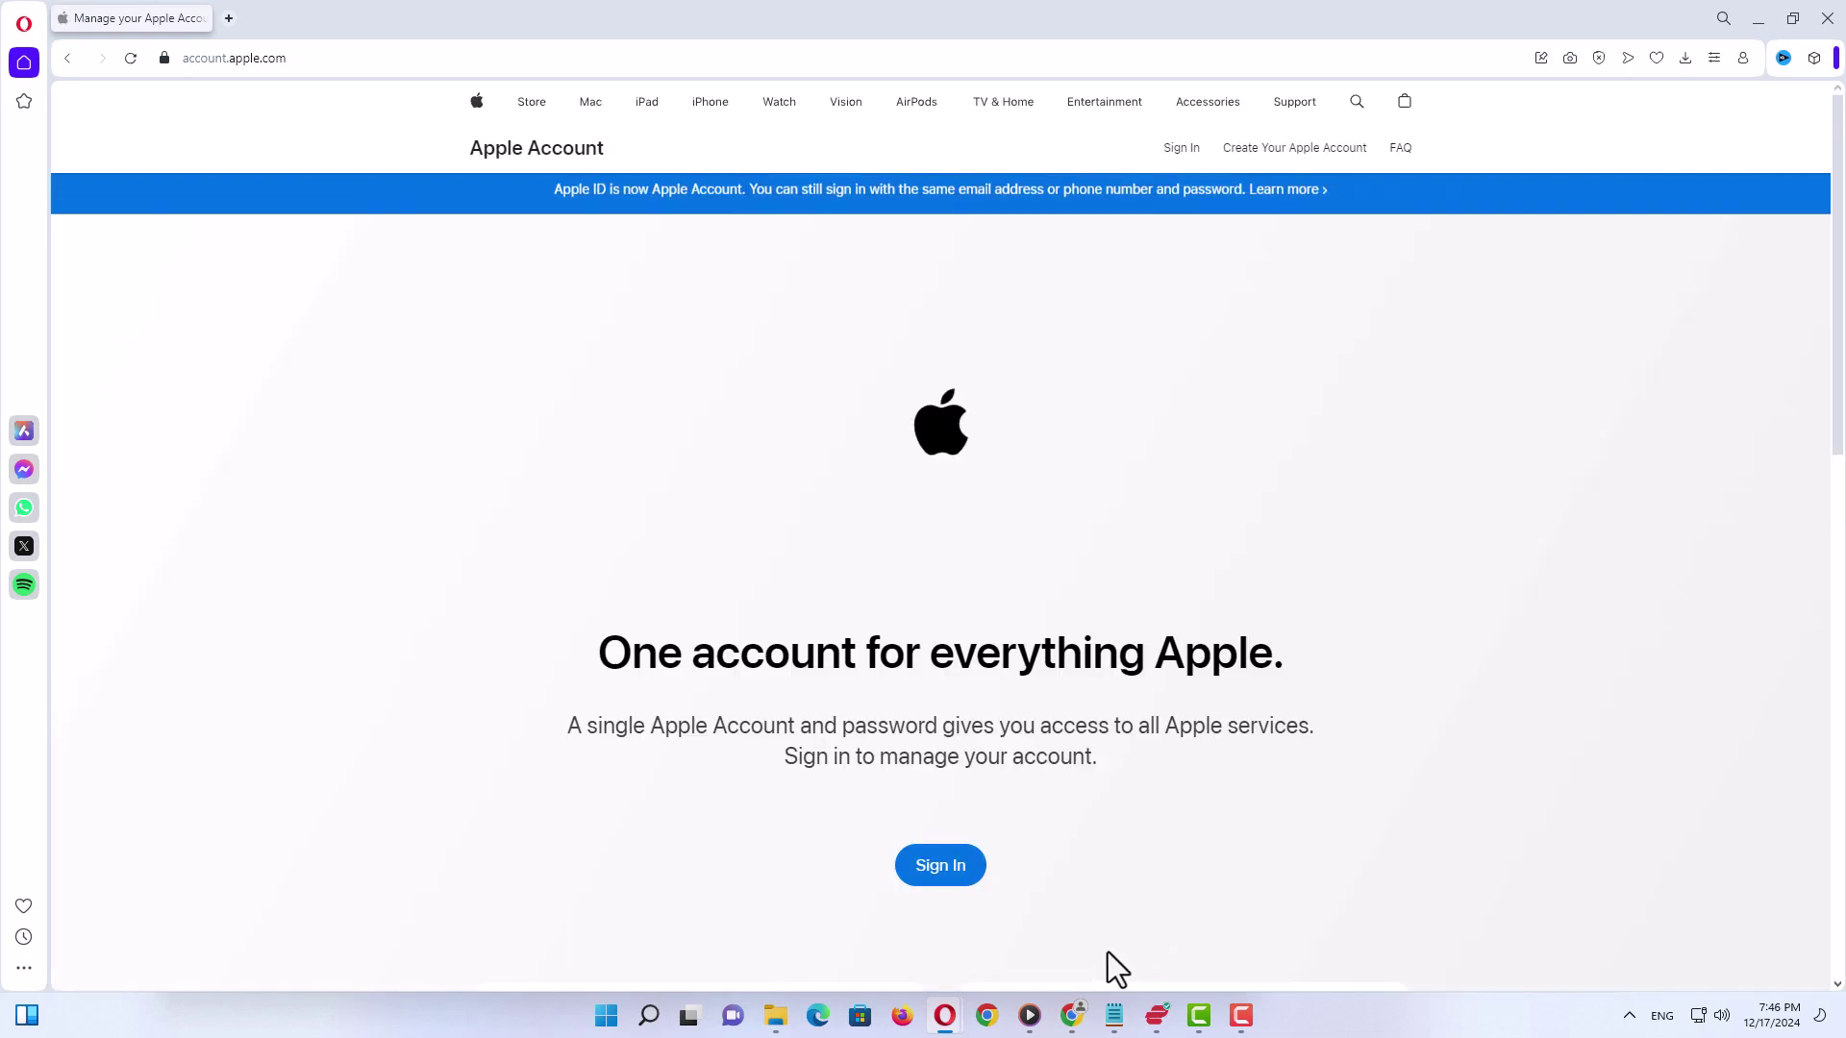
pyautogui.click(933, 870)
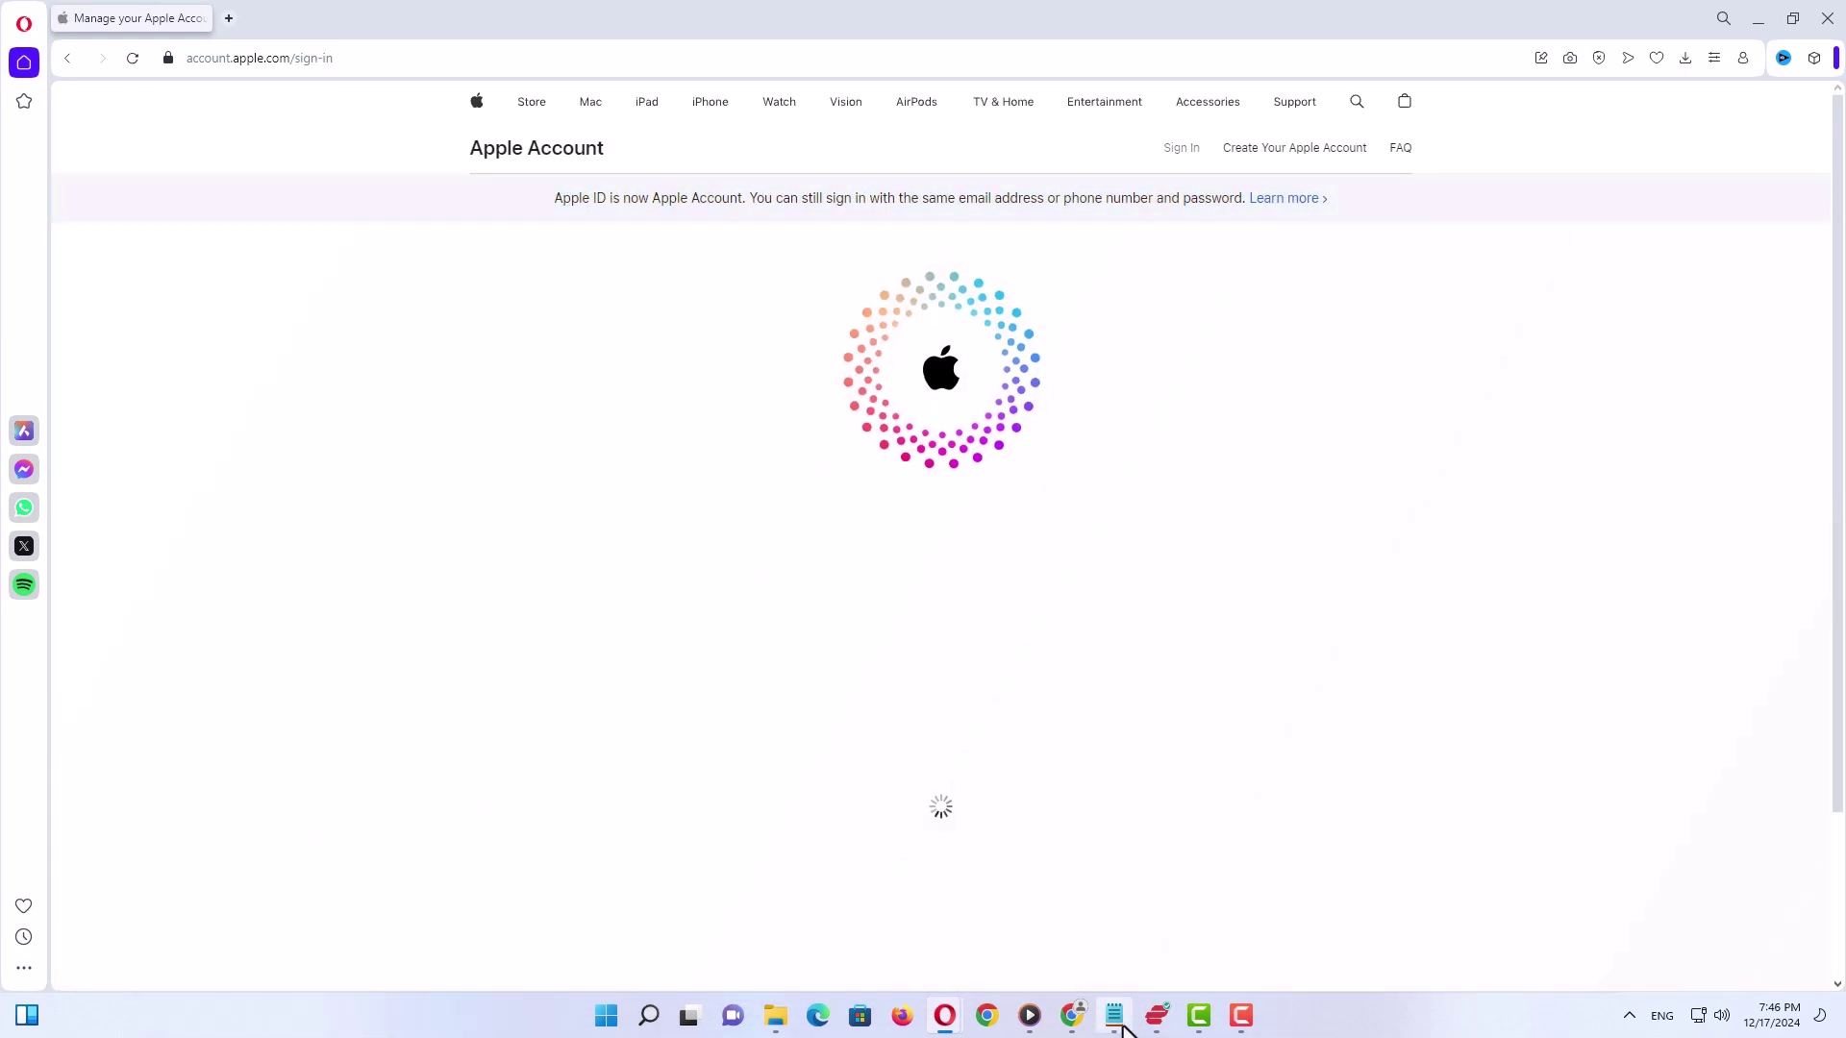
pyautogui.click(1117, 1021)
pyautogui.click(346, 206)
pyautogui.moveTo(346, 205); pyautogui.dragTo(180, 207)
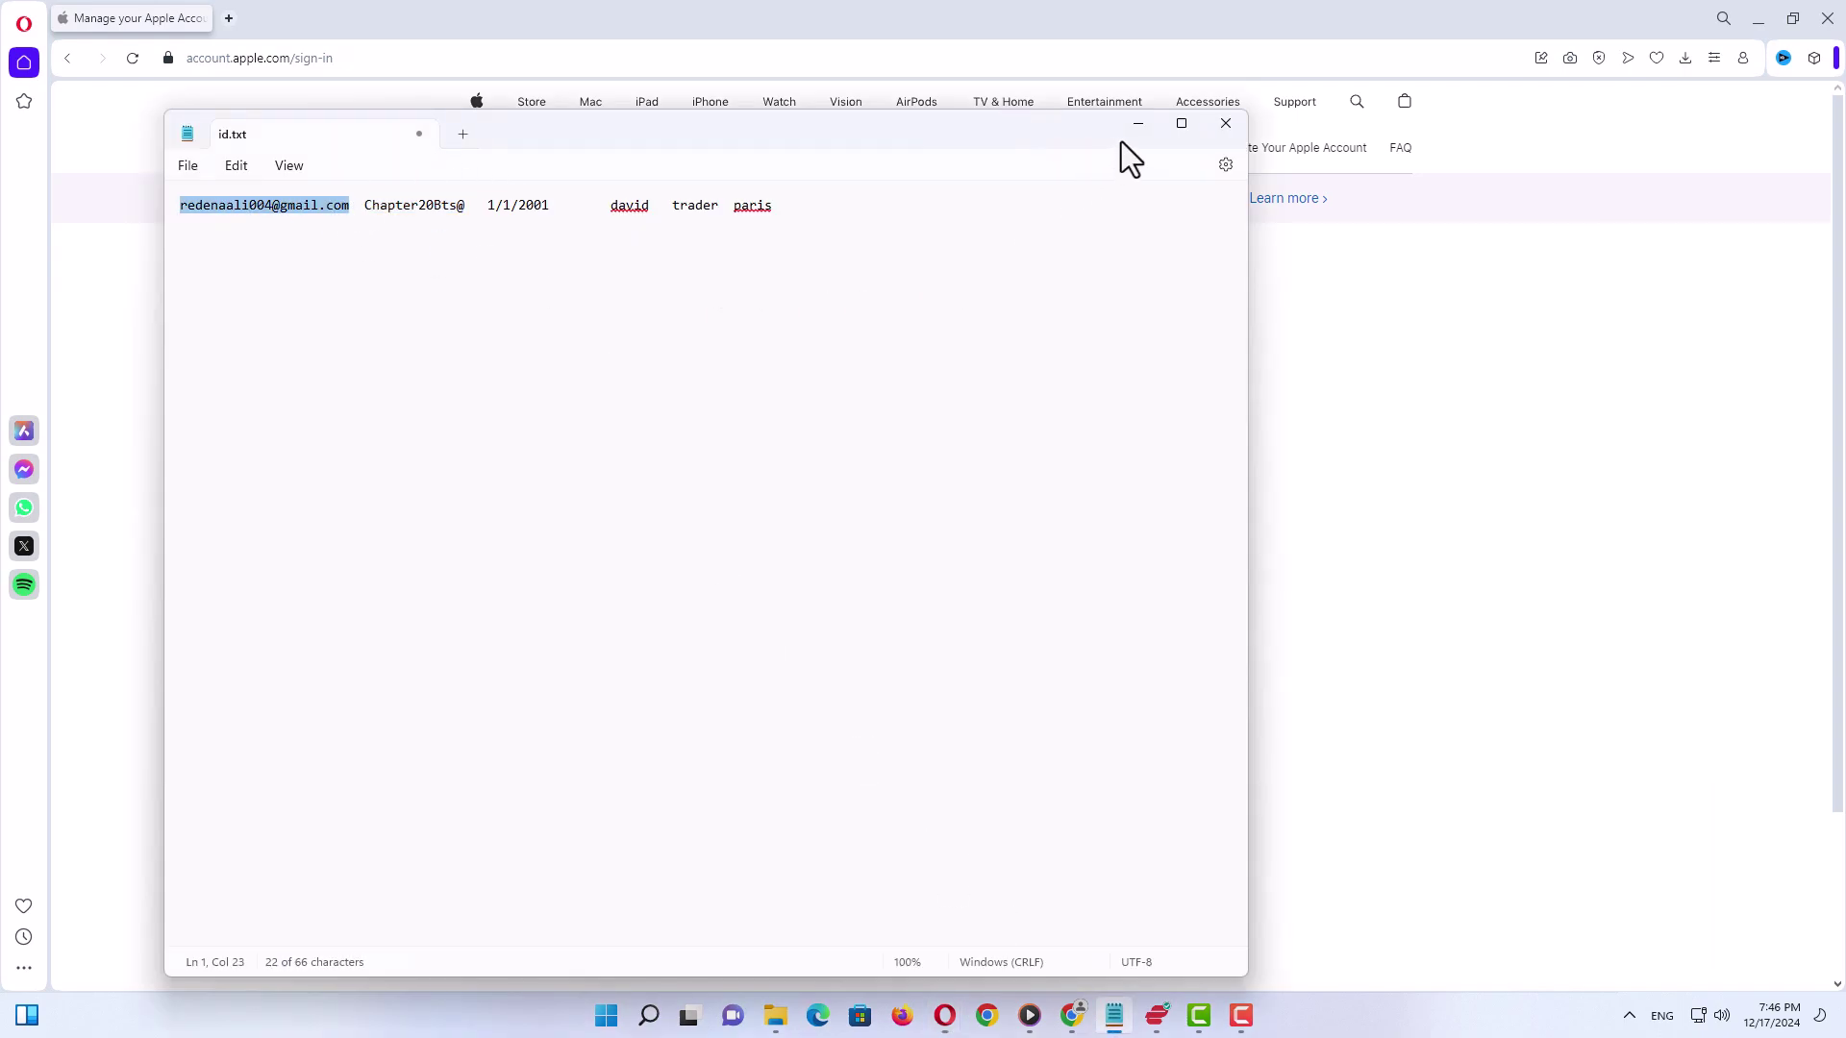
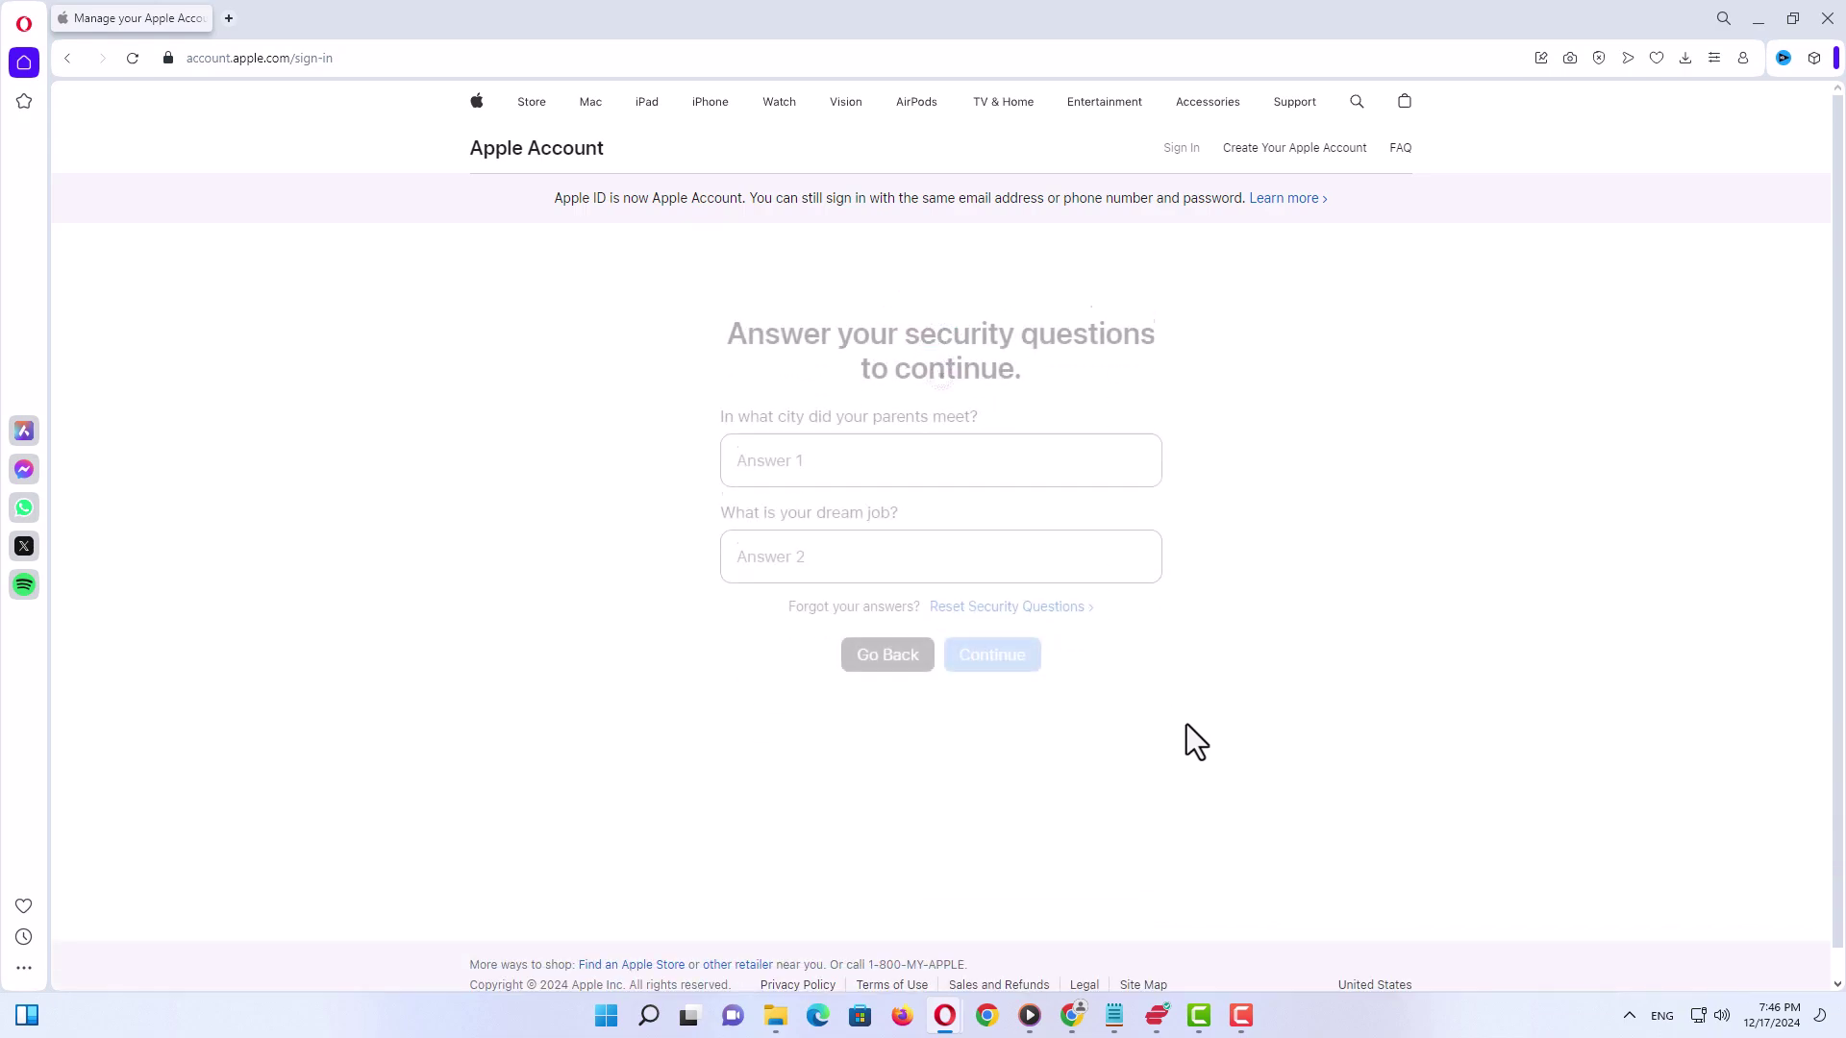
# Step: Enter answers to the security questions about where the parents met and the dream job
pyautogui.click(851, 412)
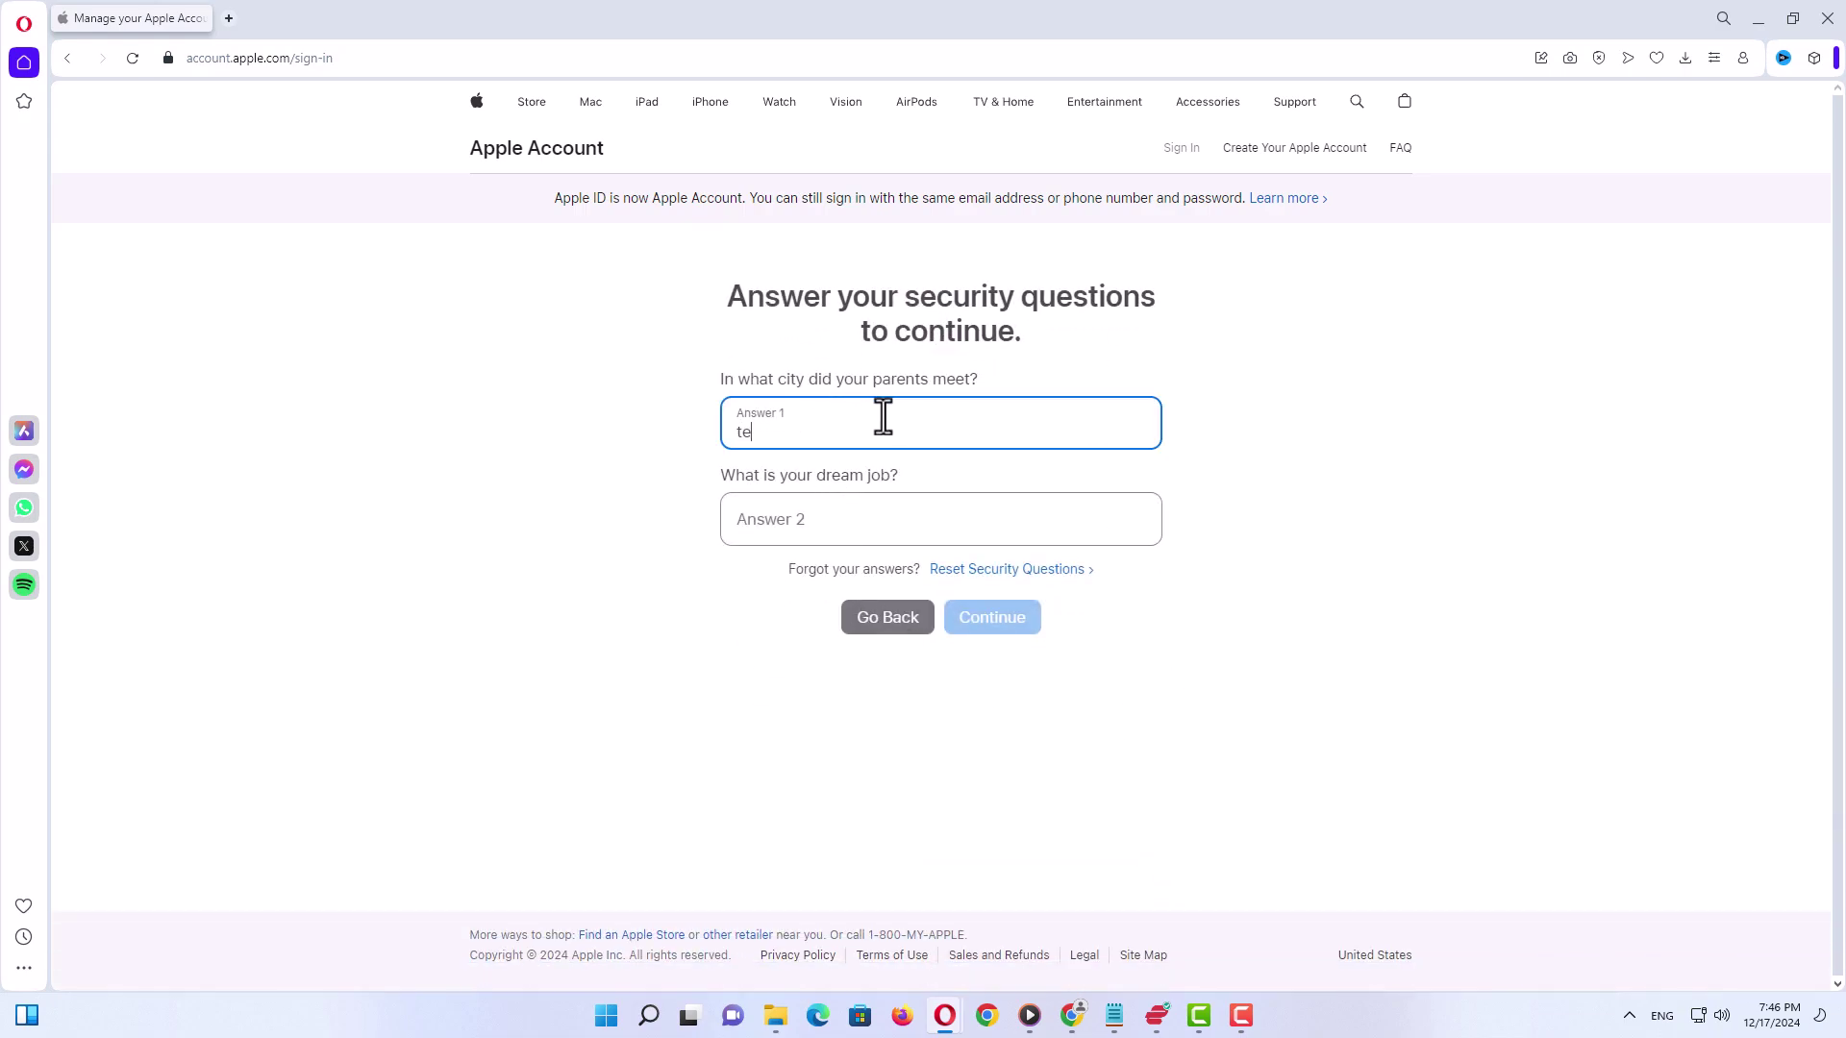
pyautogui.click(913, 518)
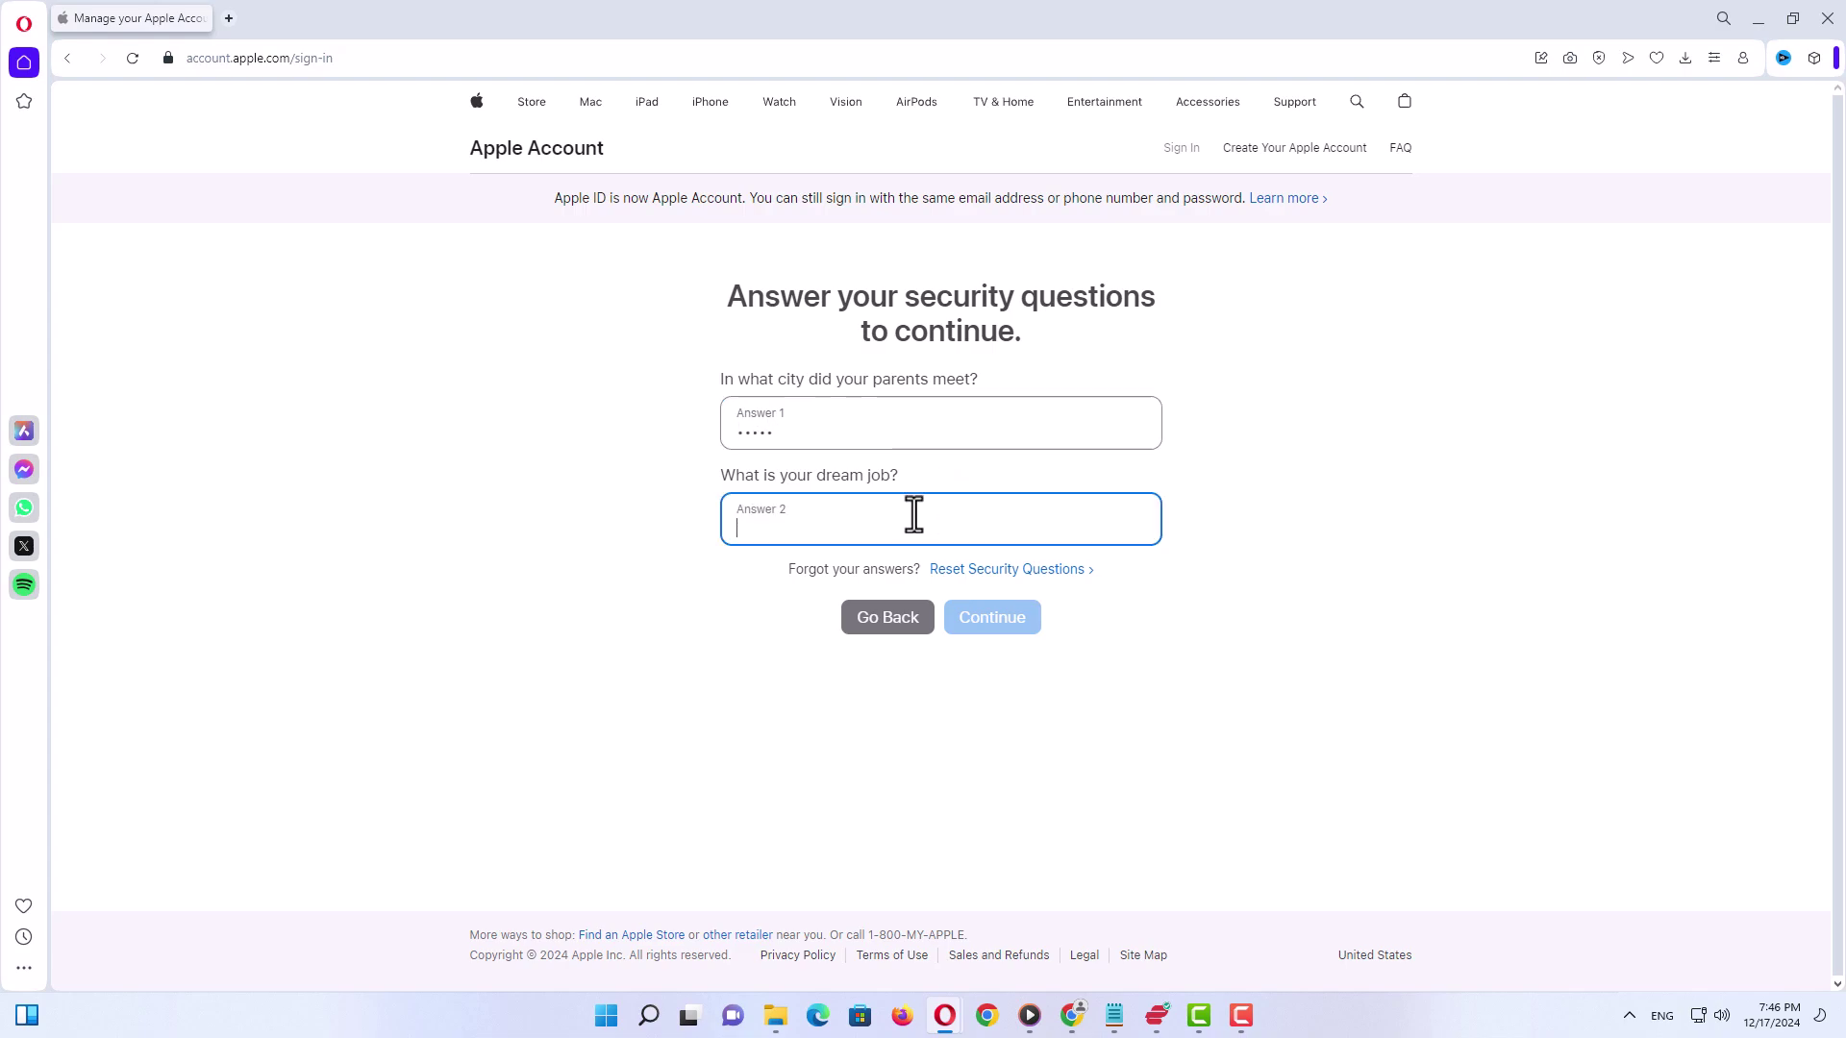
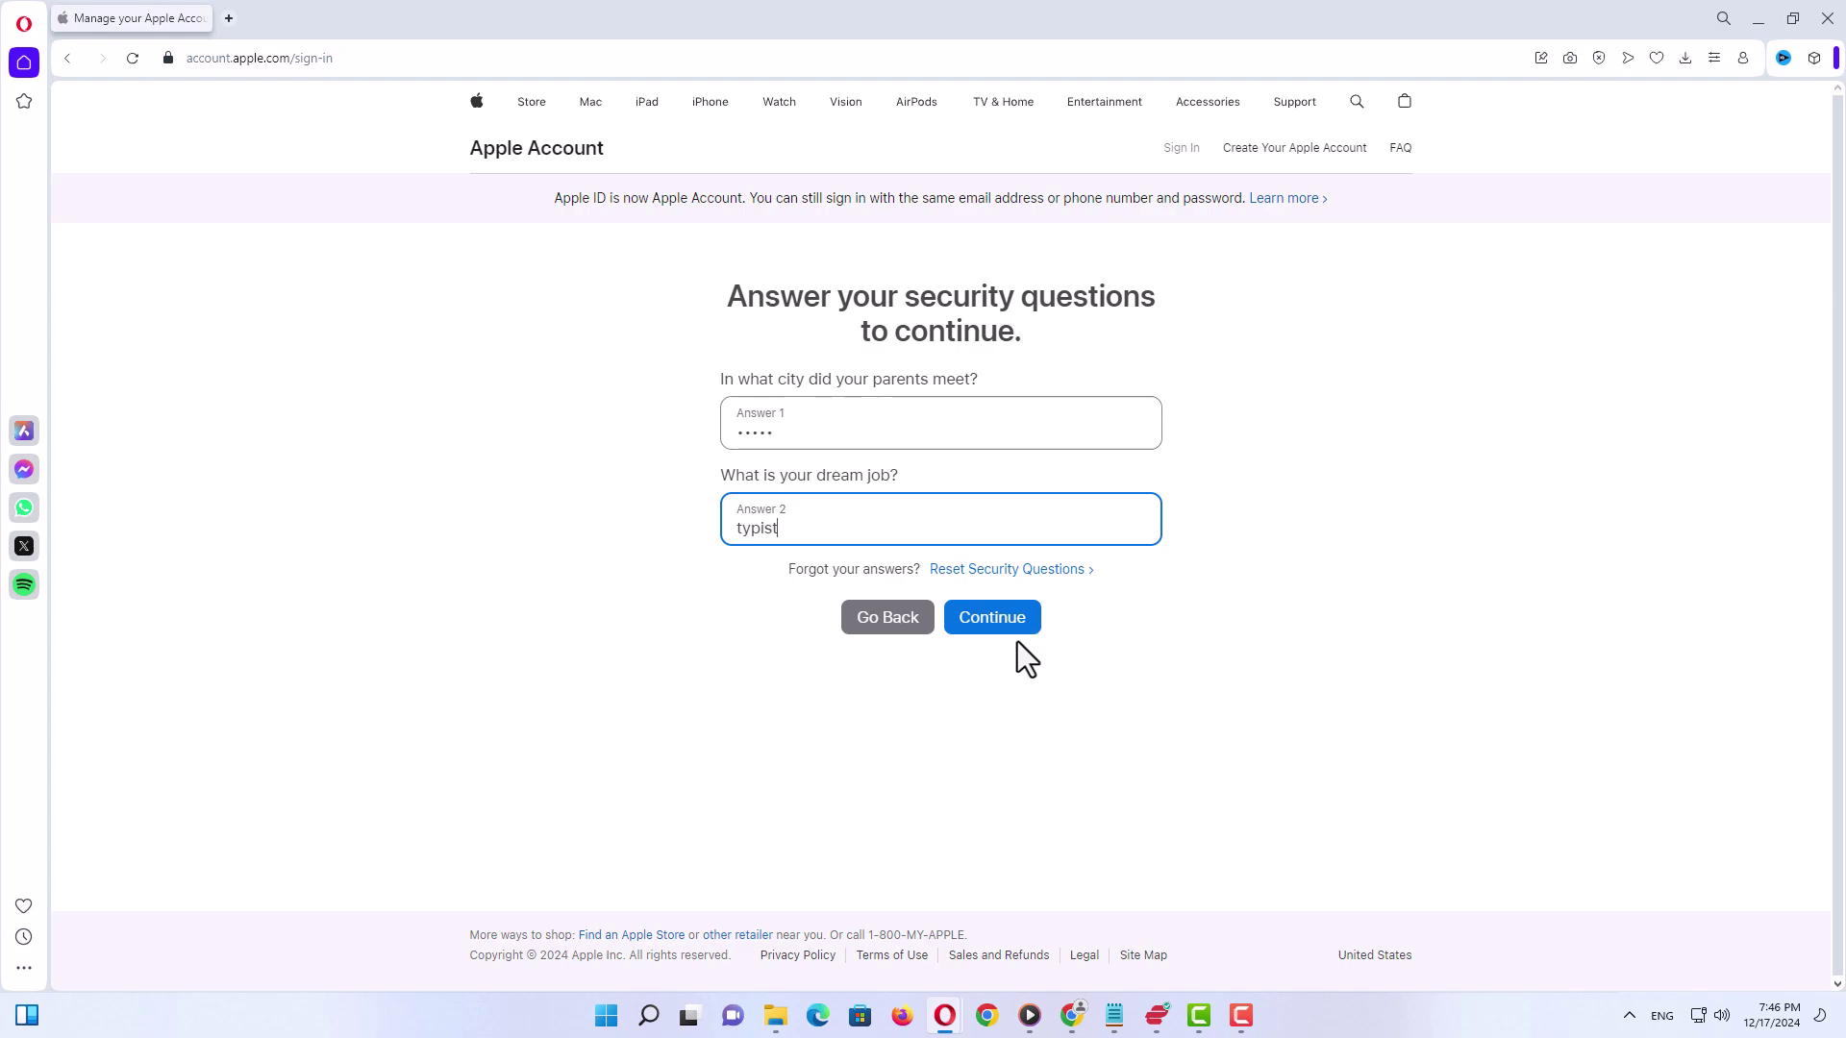
# Step: Submit the answers and choose Don't Upgrade to skip two-factor authentication
pyautogui.click(1000, 625)
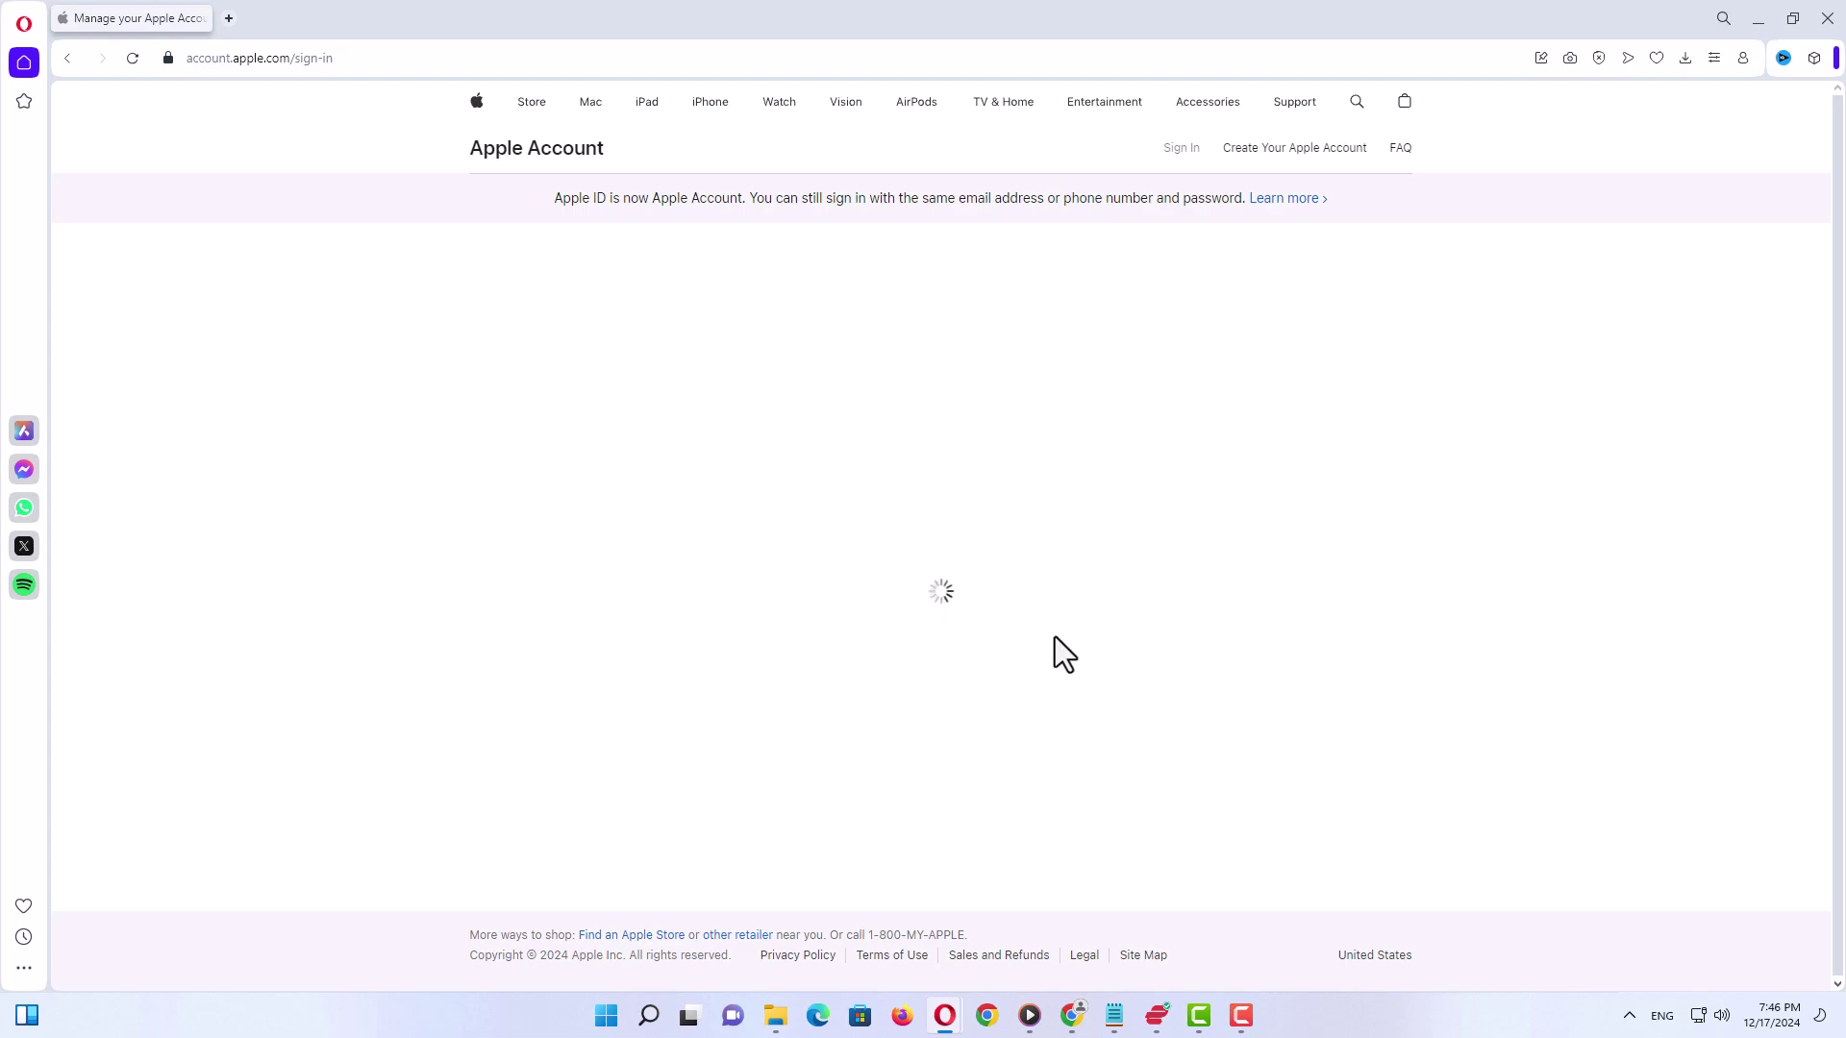
pyautogui.click(1063, 732)
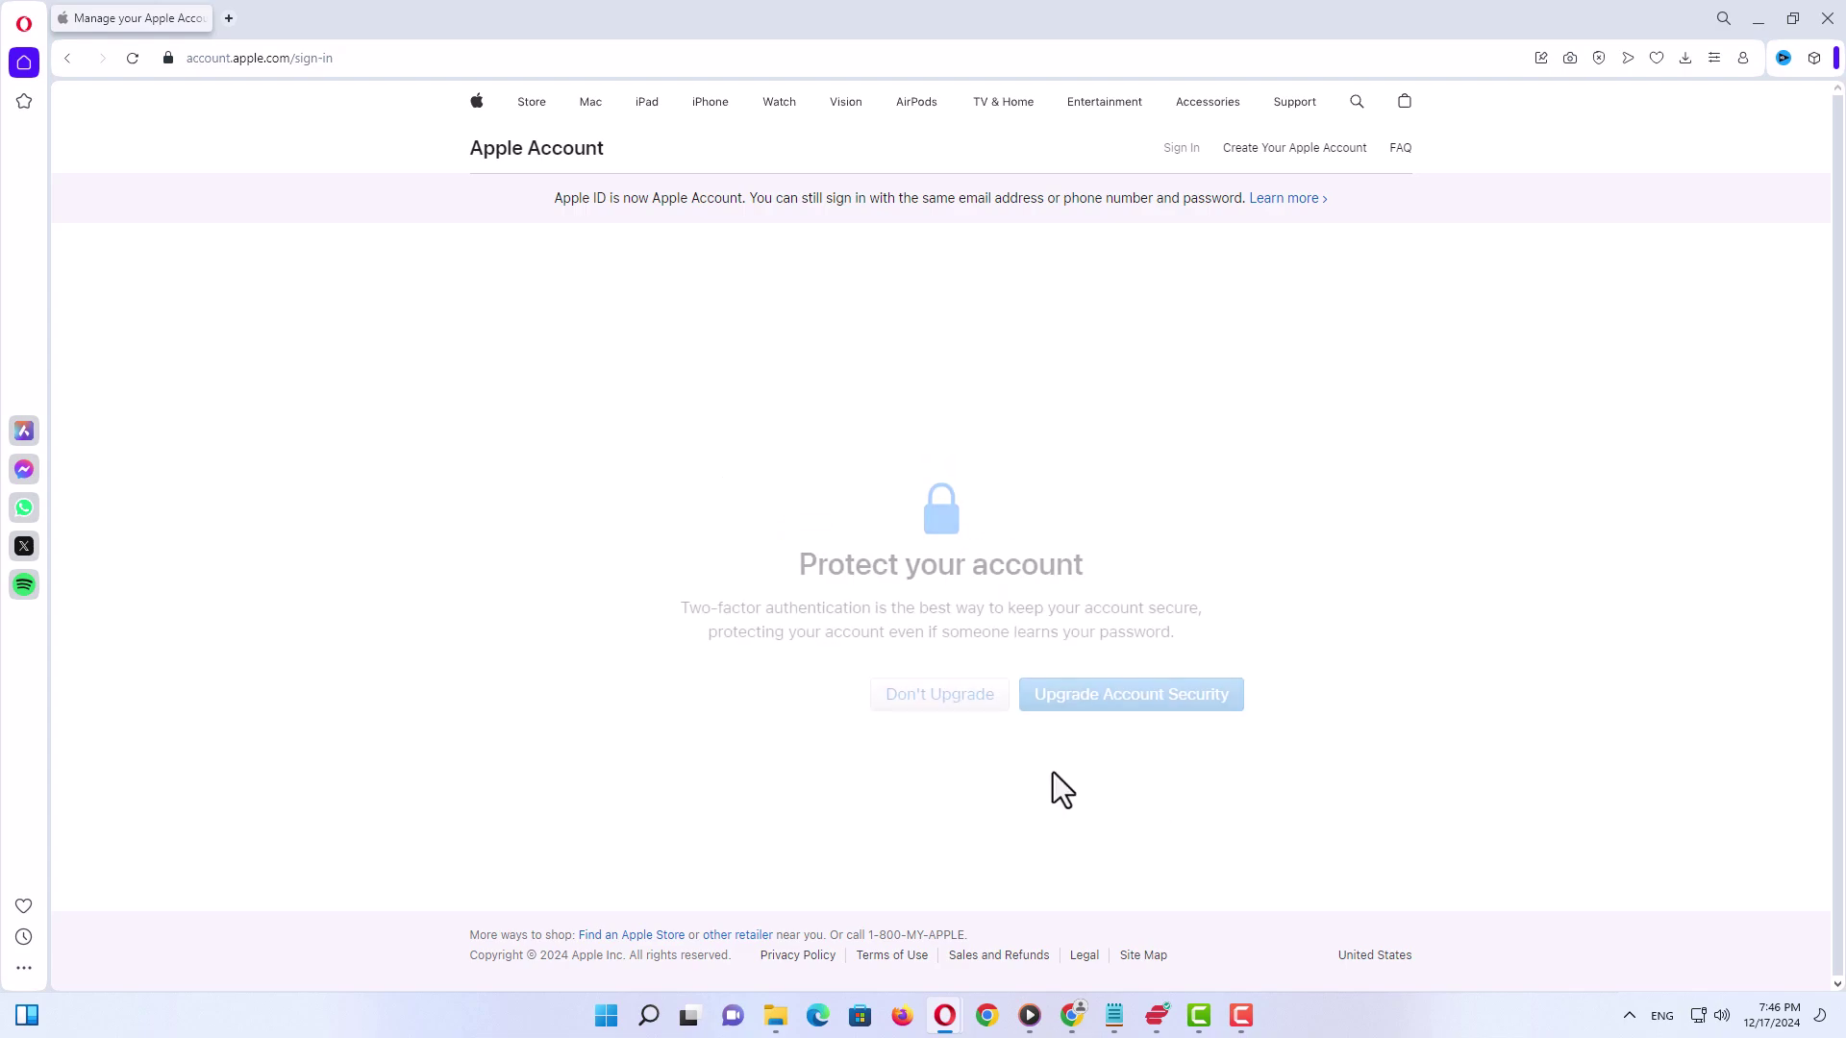
pyautogui.click(942, 696)
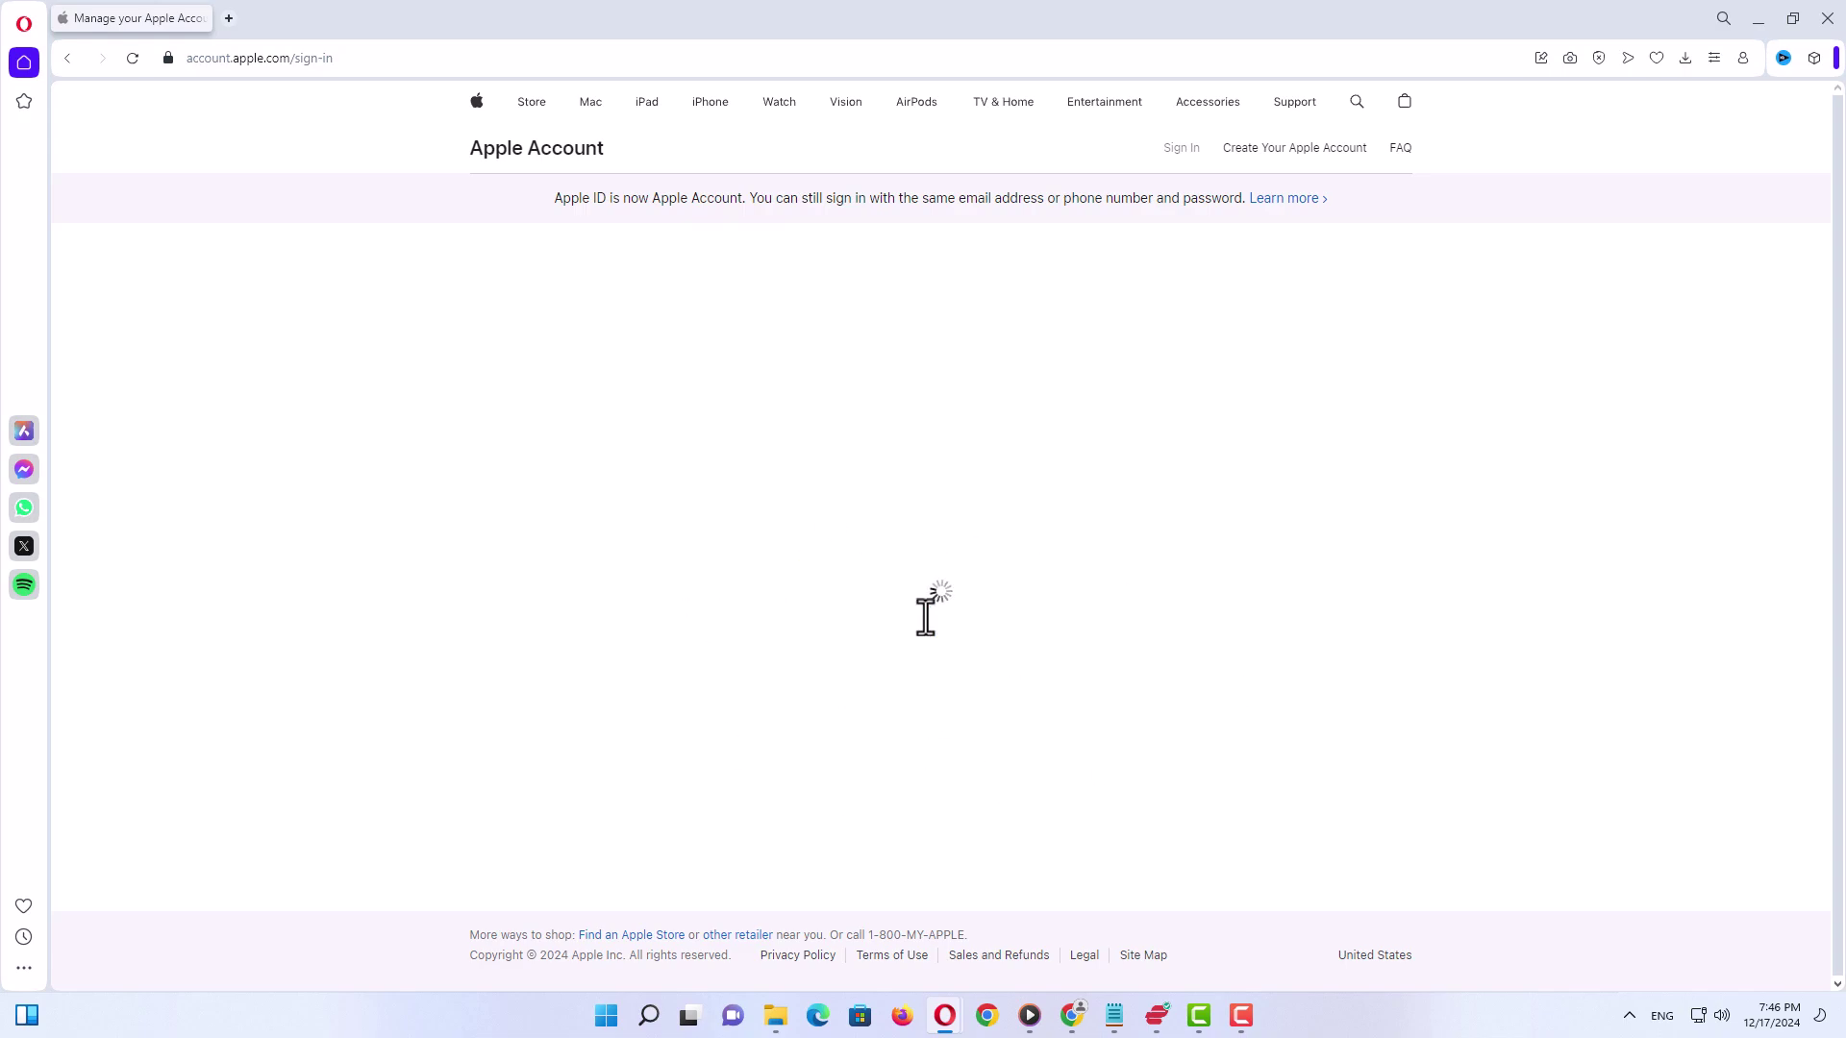